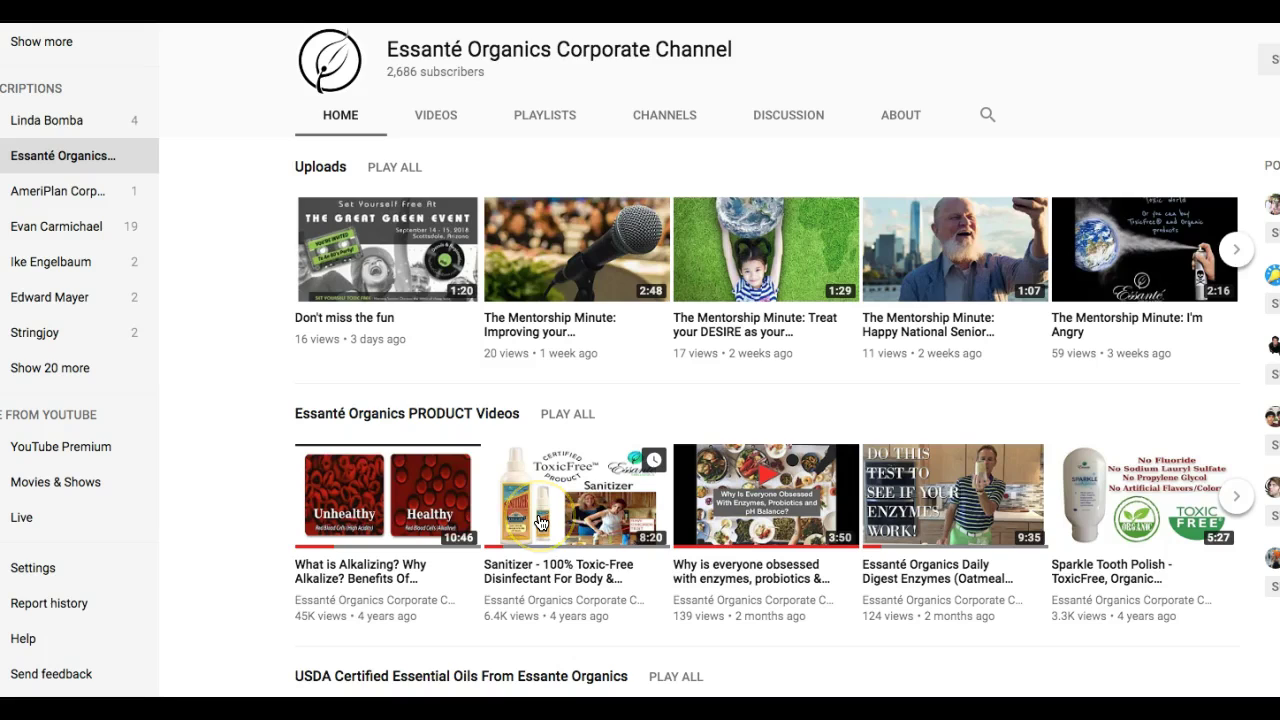
Open the Essanté Organics Daily Digest Enzymes (Oatmeal Test) video and bring up its embed code through sharing
{"action": "left_click", "coordinate": [745, 497]}
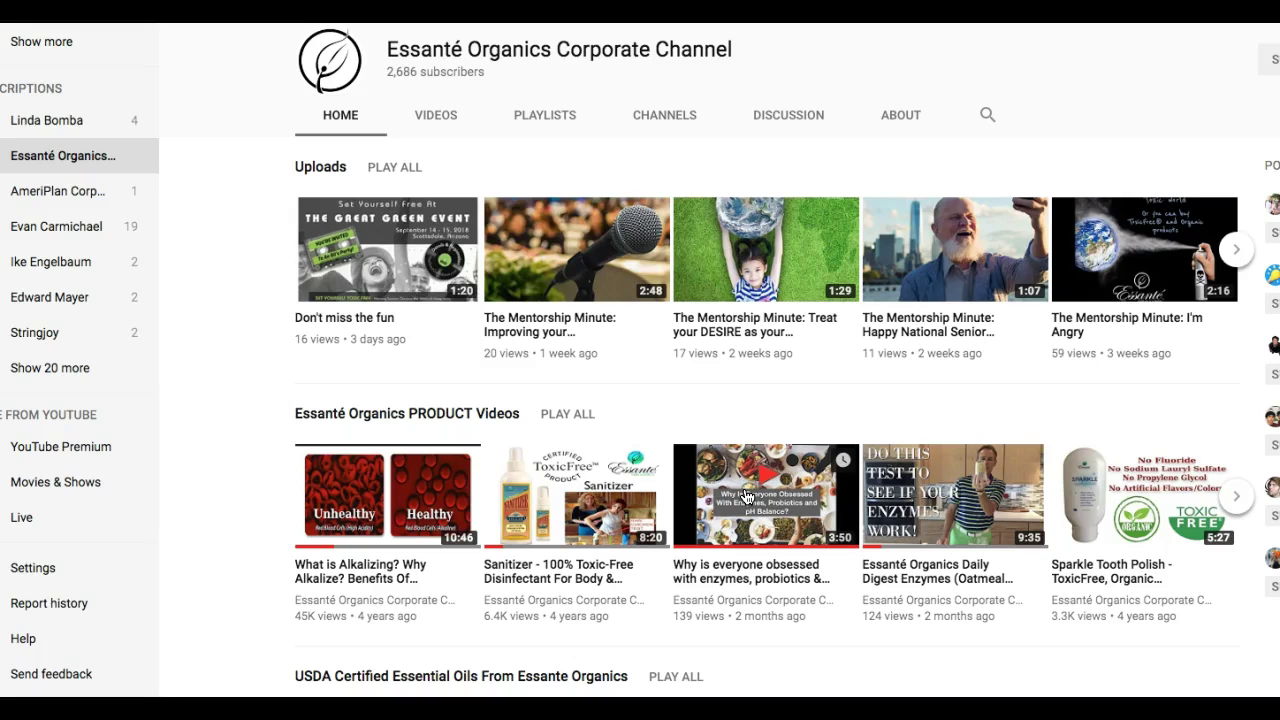
{"action": "left_click", "coordinate": [966, 485]}
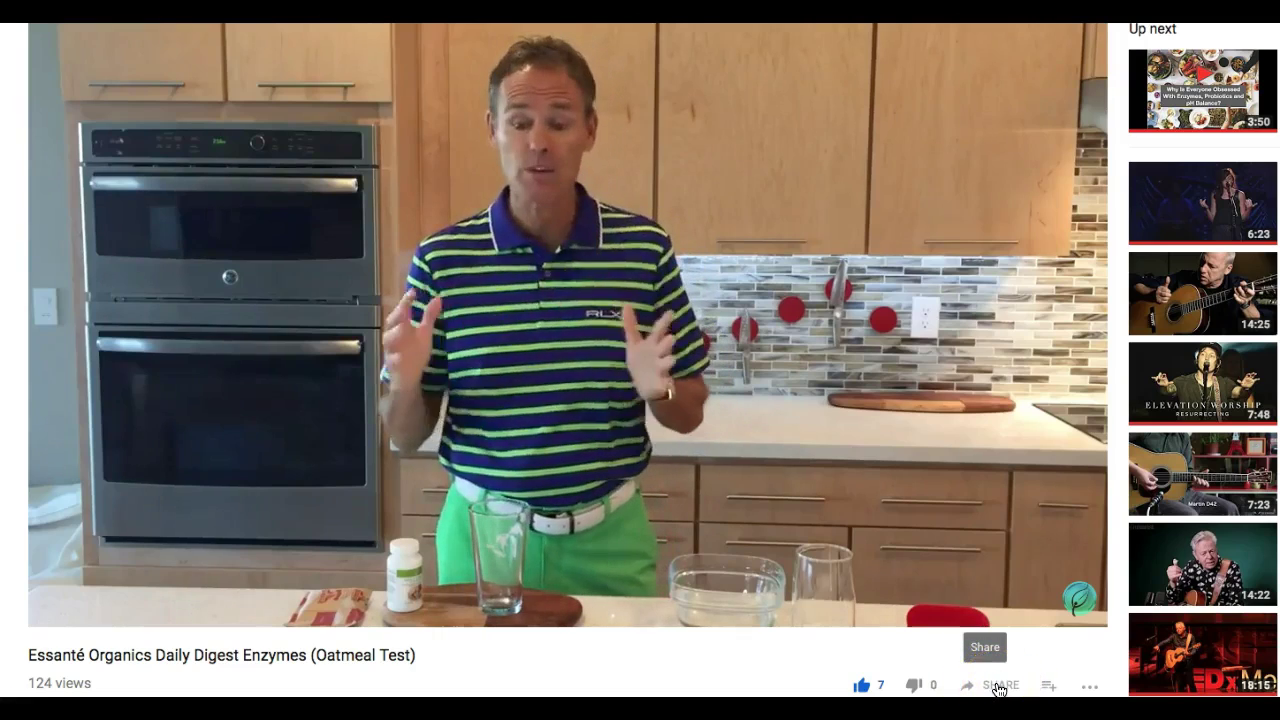
{"action": "left_click", "coordinate": [998, 688]}
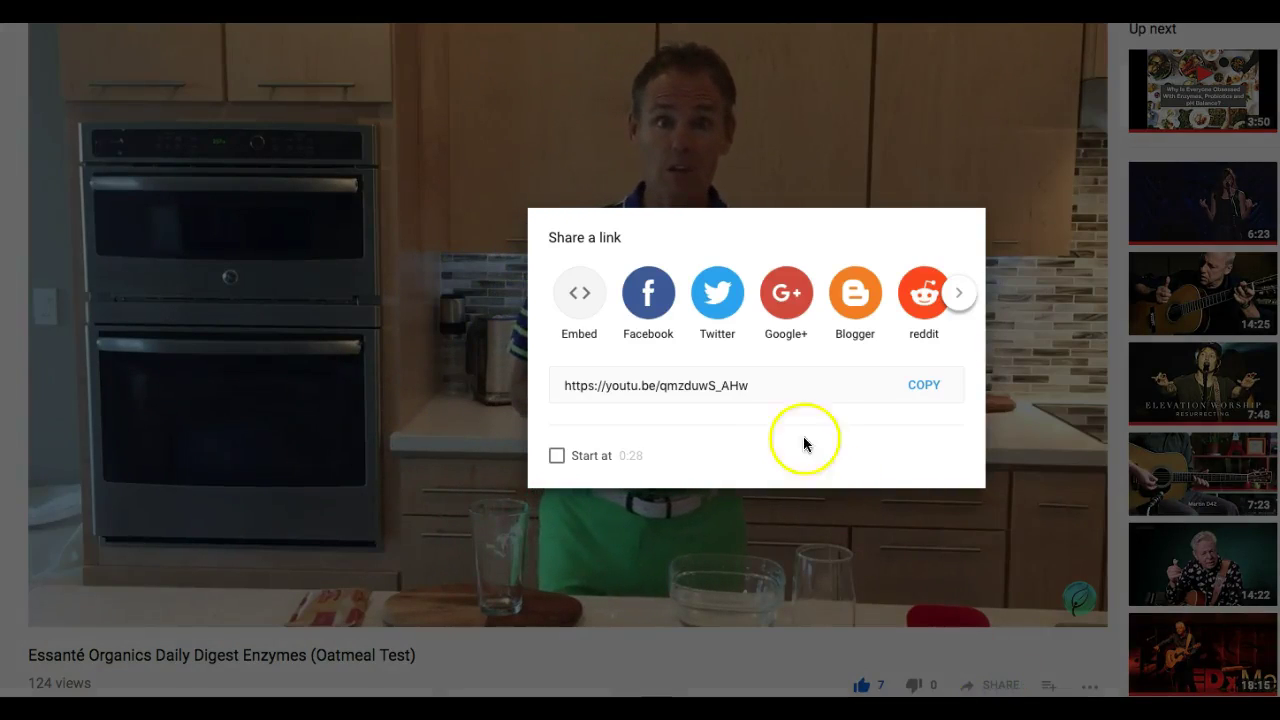
{"action": "left_click", "coordinate": [578, 293]}
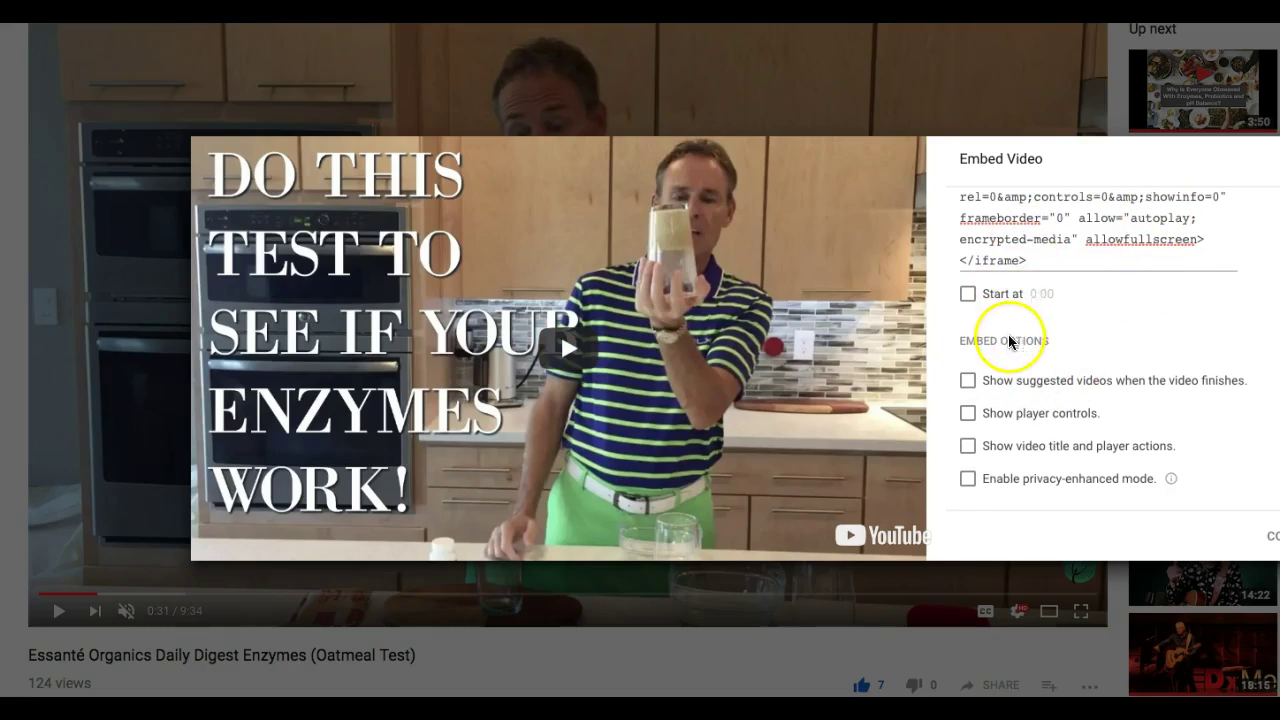
Enable suggested videos at the end, player controls, and video title and player actions in the embed options
{"action": "left_click", "coordinate": [1064, 250]}
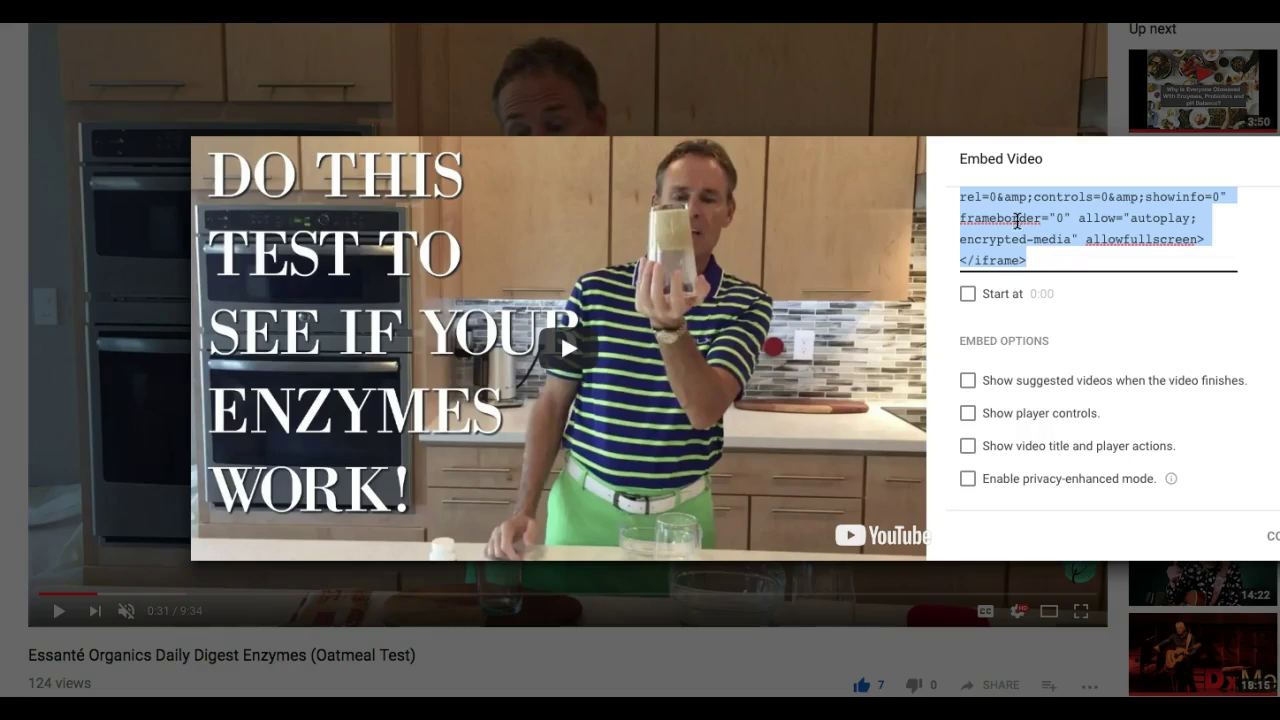
{"action": "left_click", "coordinate": [966, 381]}
{"action": "left_click", "coordinate": [970, 396]}
{"action": "left_click", "coordinate": [970, 405]}
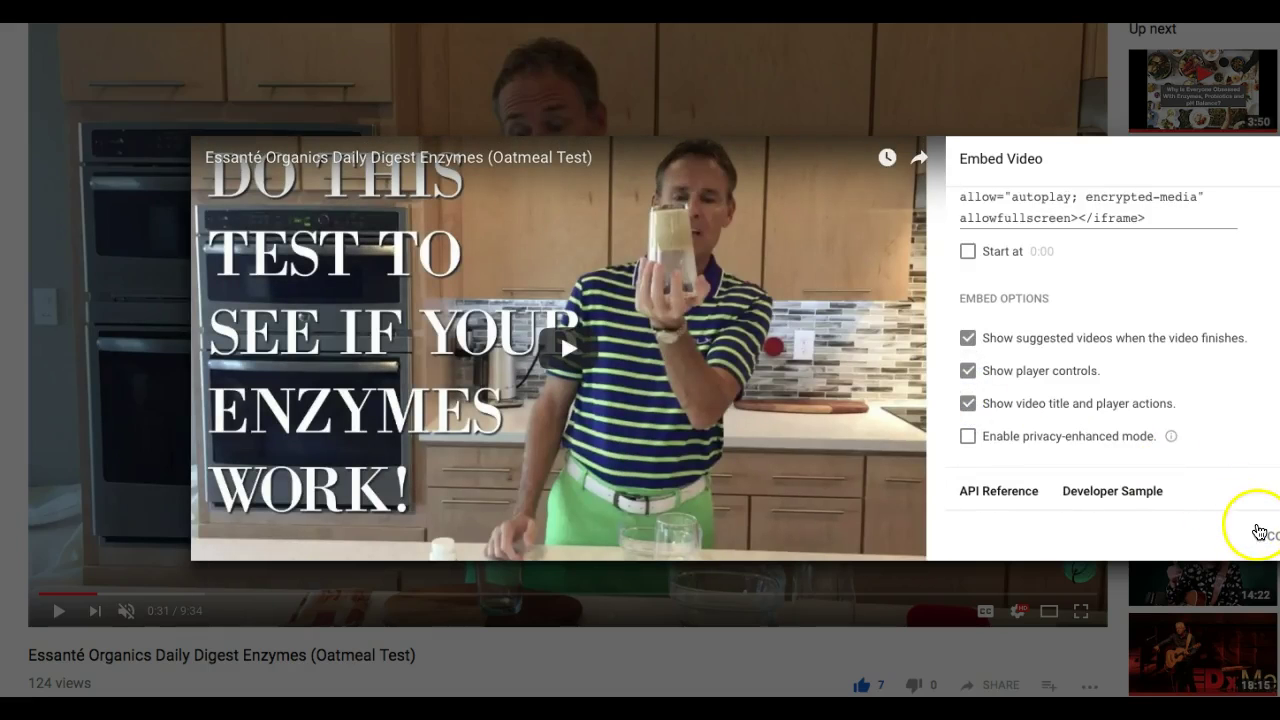
Copy the full iframe embed code of the Oatmeal Test video
{"action": "scroll", "coordinate": [1237, 334], "scroll_direction": "up", "scroll_amount": 2}
{"action": "left_click", "coordinate": [1165, 275]}
{"action": "key", "text": "ctrl+c"}
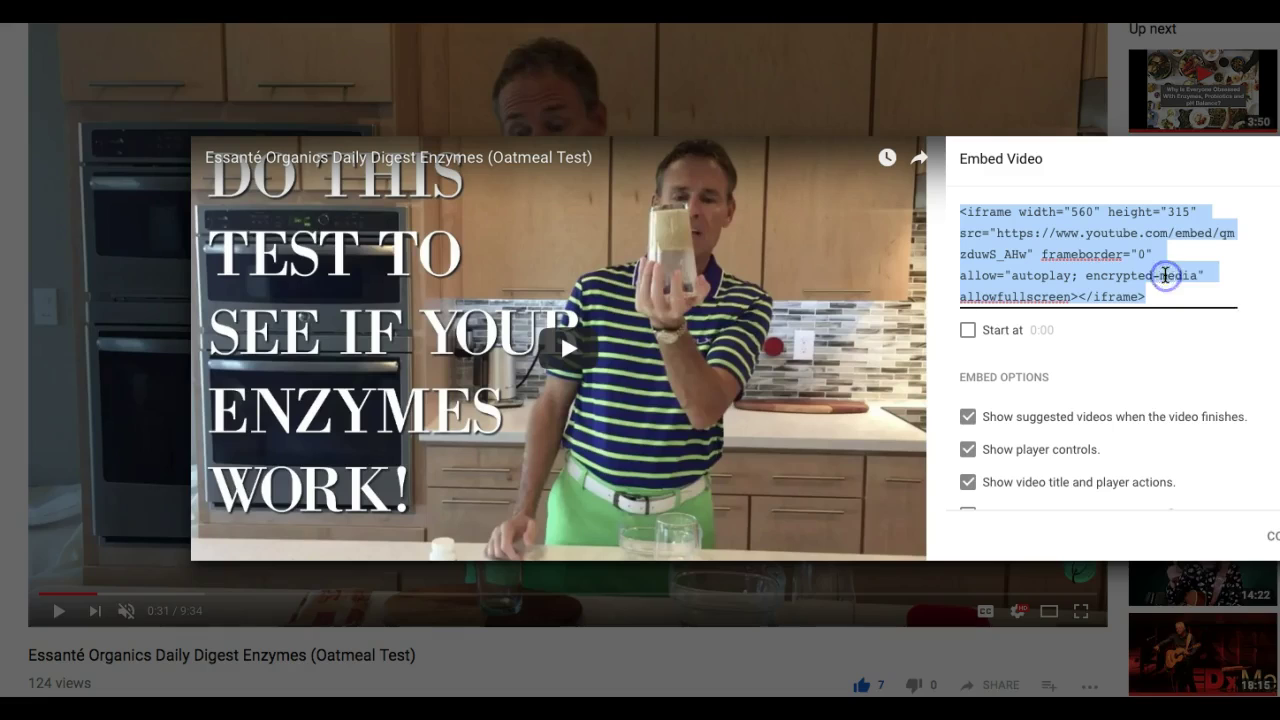
{"action": "right_click", "coordinate": [1145, 270]}
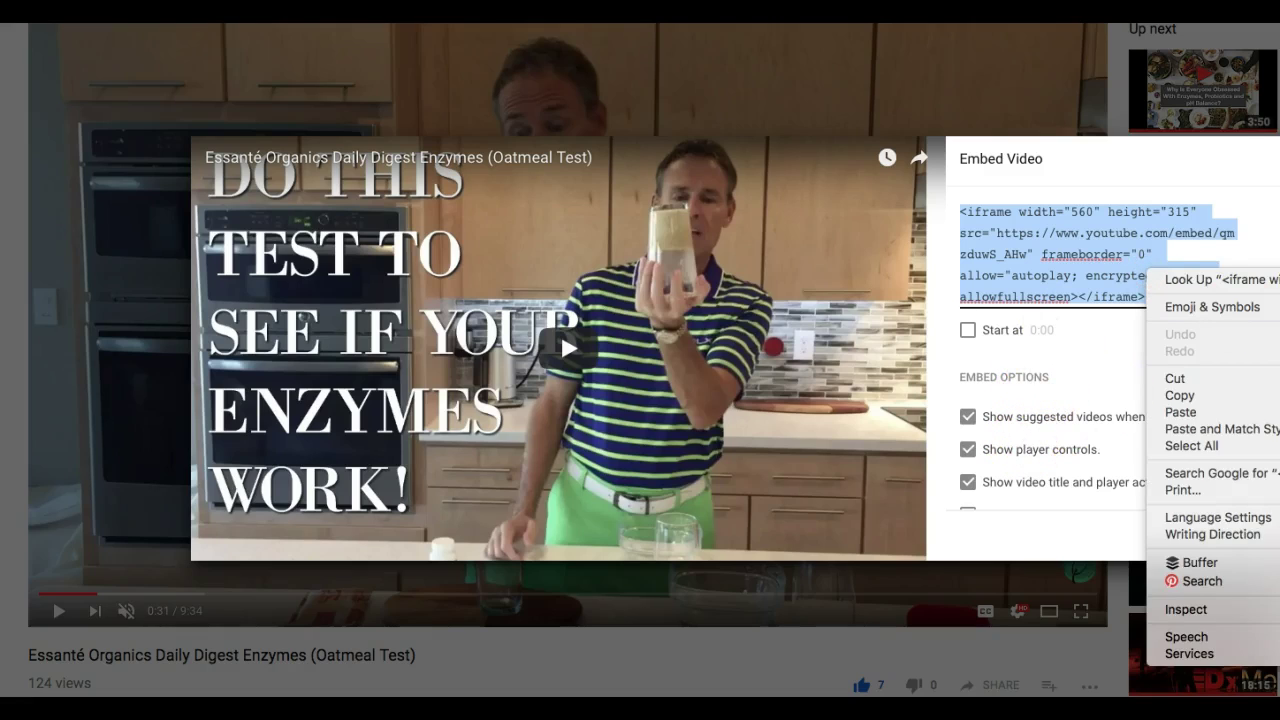
{"action": "left_click", "coordinate": [1180, 395]}
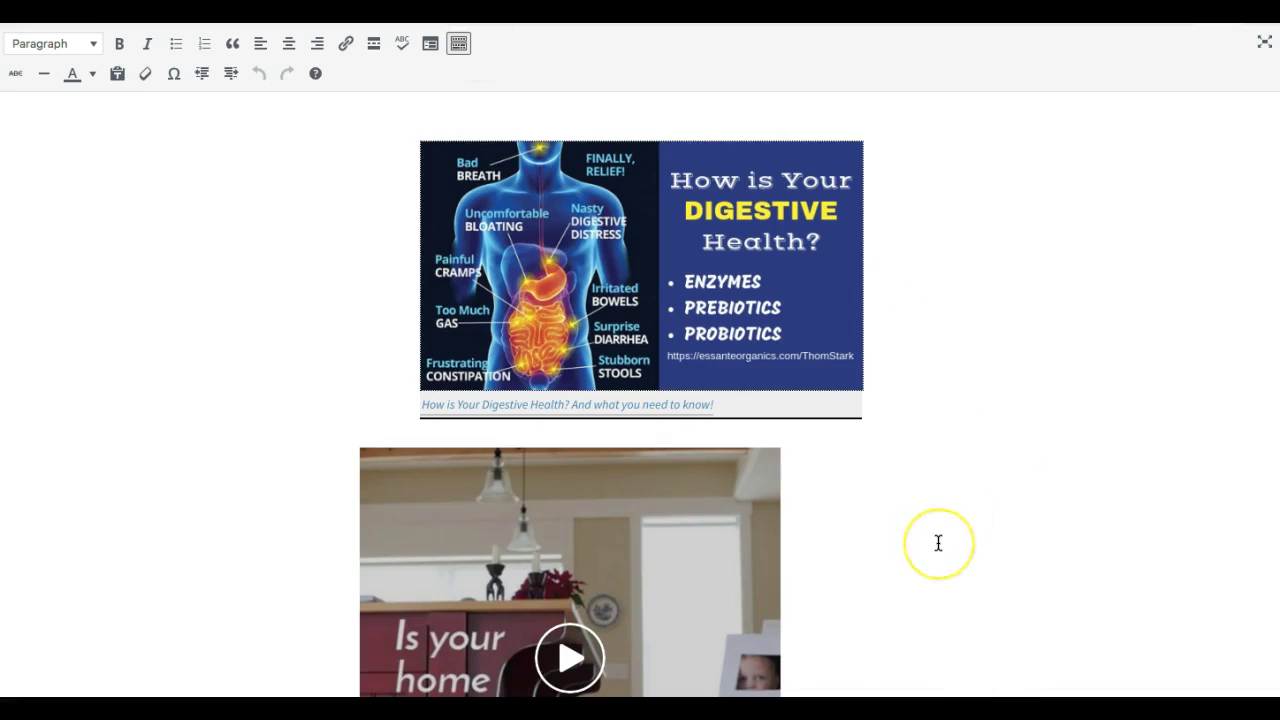
Switch to the WordPress post and paste the YouTube iframe code on a new line below the Facebook video in the text source
{"action": "scroll", "coordinate": [938, 543], "scroll_direction": "down", "scroll_amount": 5}
{"action": "scroll", "coordinate": [938, 543], "scroll_direction": "down", "scroll_amount": 3}
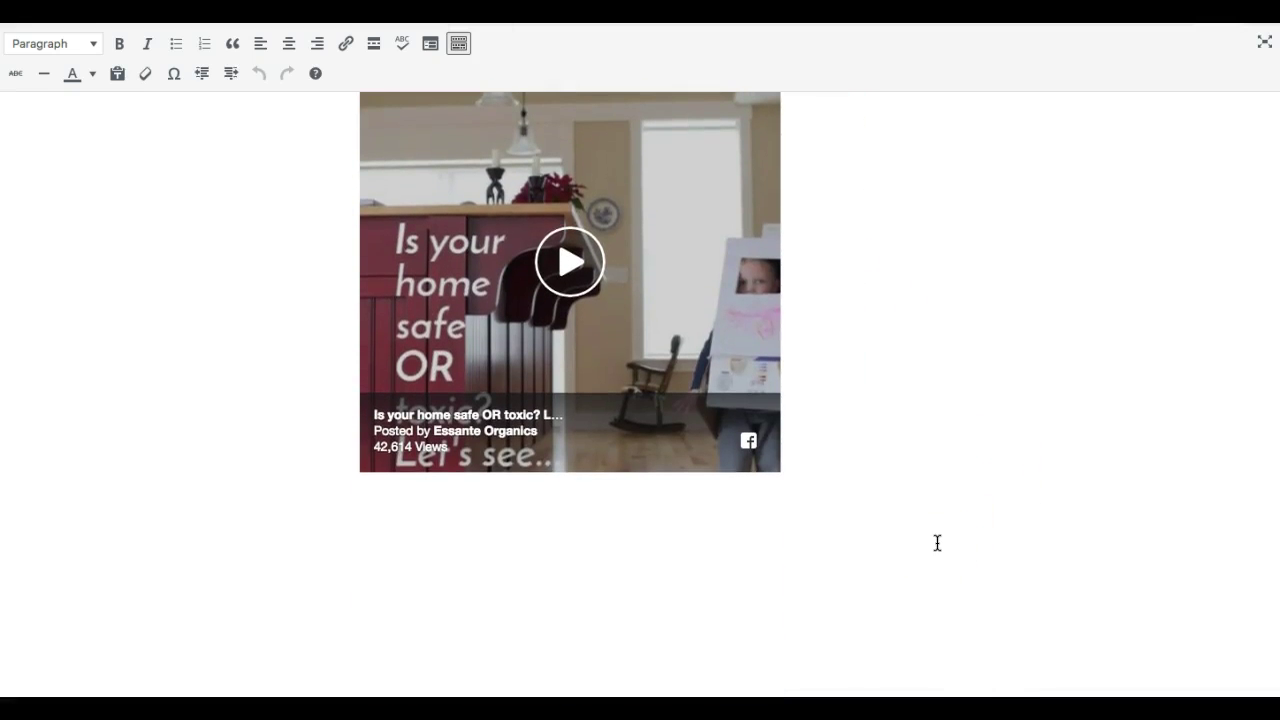
{"action": "left_click", "coordinate": [377, 522]}
{"action": "left_click", "coordinate": [1252, 16]}
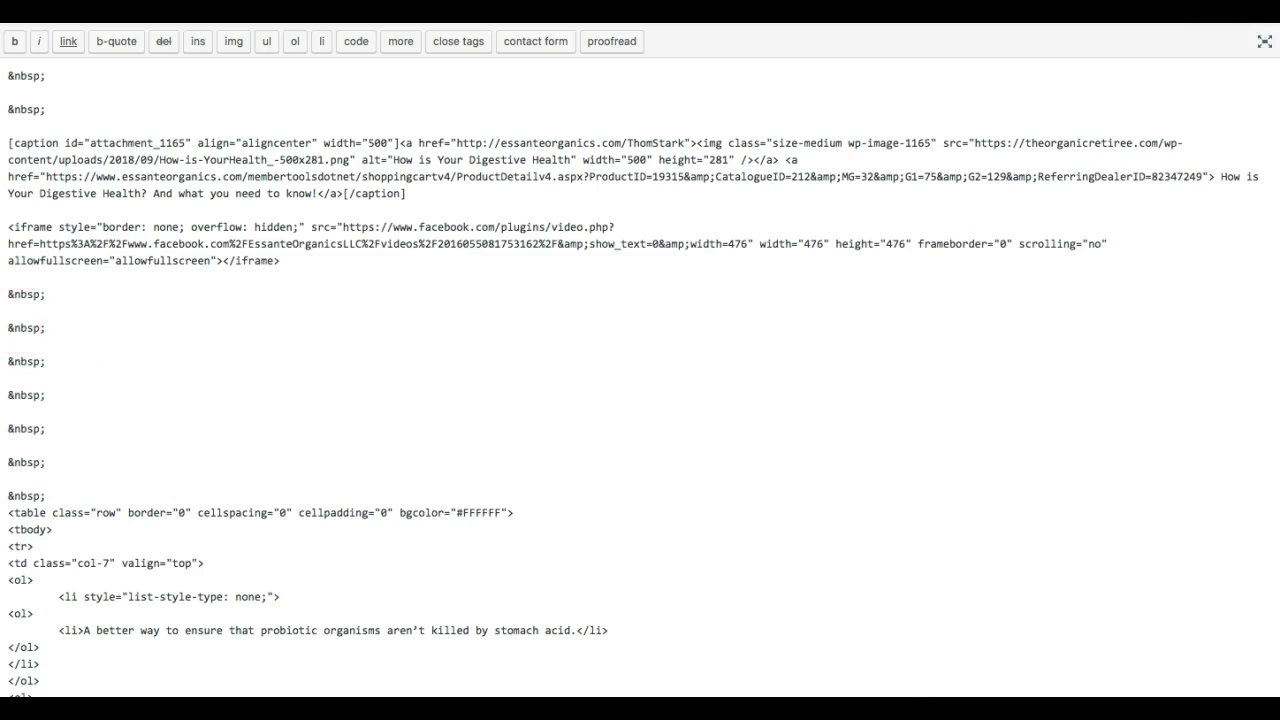
{"action": "left_click", "coordinate": [6, 327]}
{"action": "key", "text": "Return"}
{"action": "key", "text": "Return"}
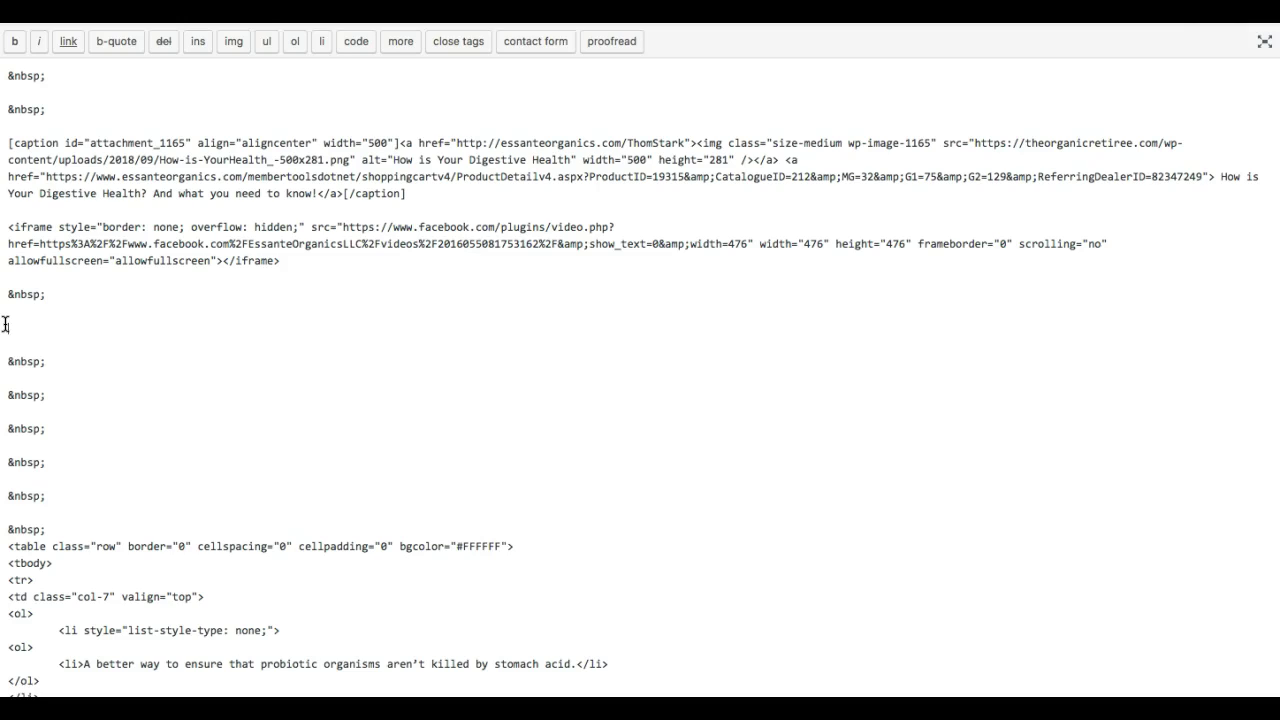
{"action": "right_click", "coordinate": [6, 326]}
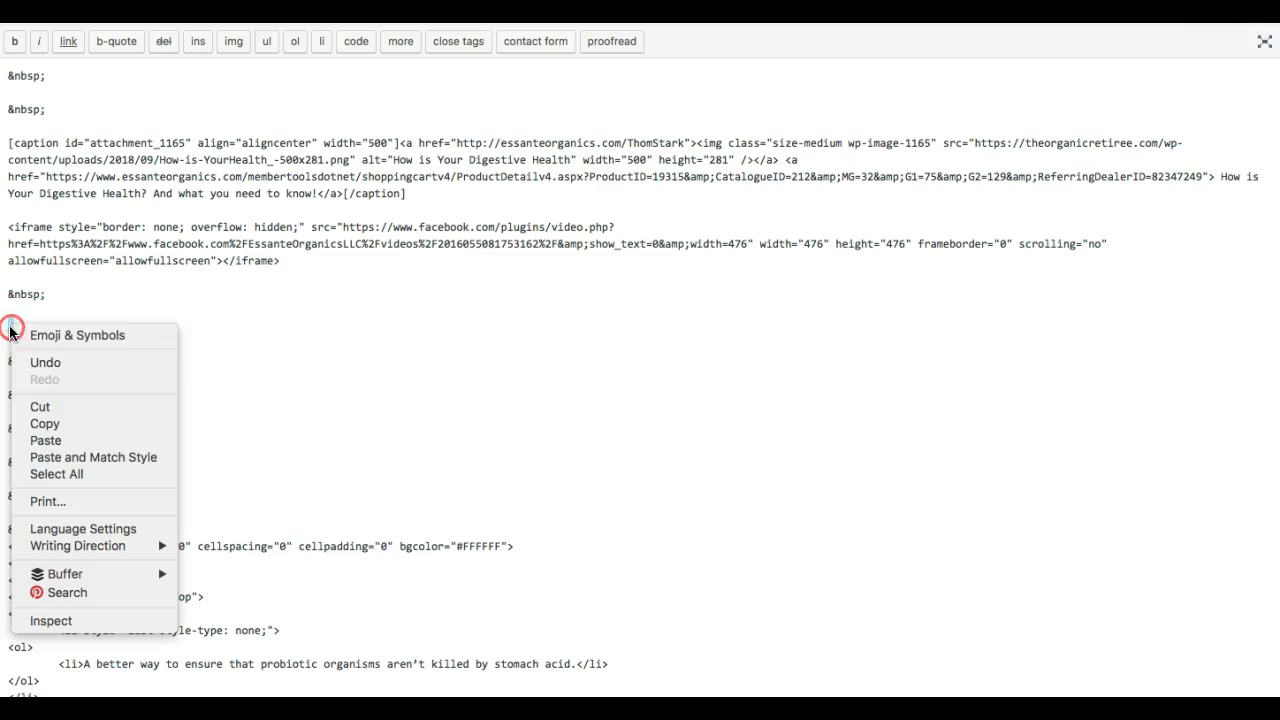
{"action": "left_click", "coordinate": [45, 440]}
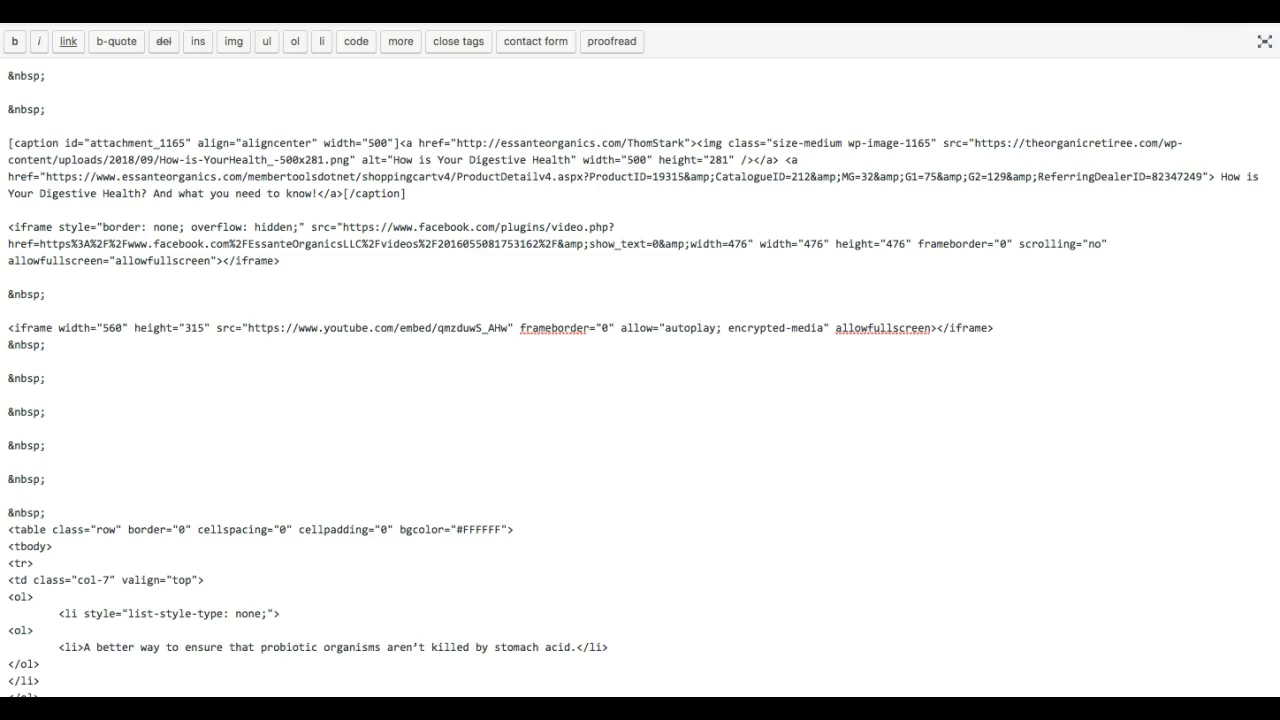
Switch the post editor back to the visual view and check the embedded YouTube video below the Facebook video
{"action": "left_click", "coordinate": [1264, 41]}
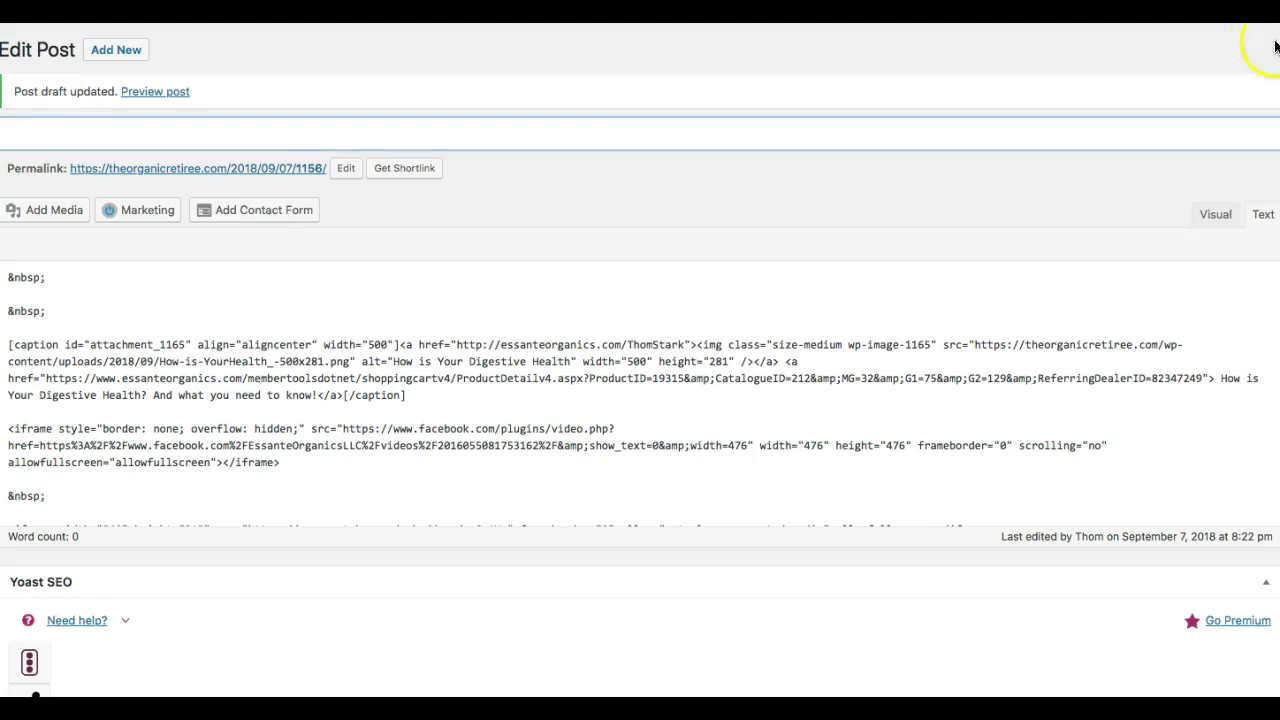
{"action": "left_click", "coordinate": [1215, 215]}
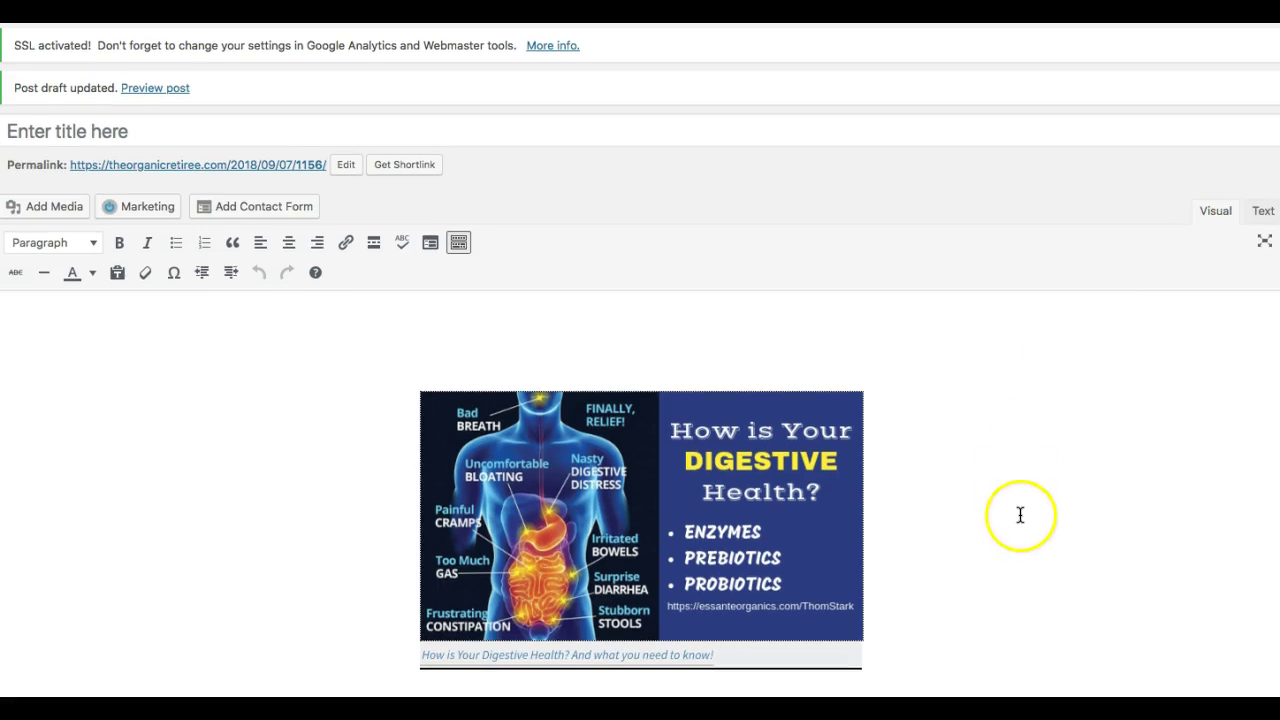
{"action": "scroll", "coordinate": [1020, 515], "scroll_direction": "down", "scroll_amount": 4}
{"action": "scroll", "coordinate": [1020, 515], "scroll_direction": "down", "scroll_amount": 5}
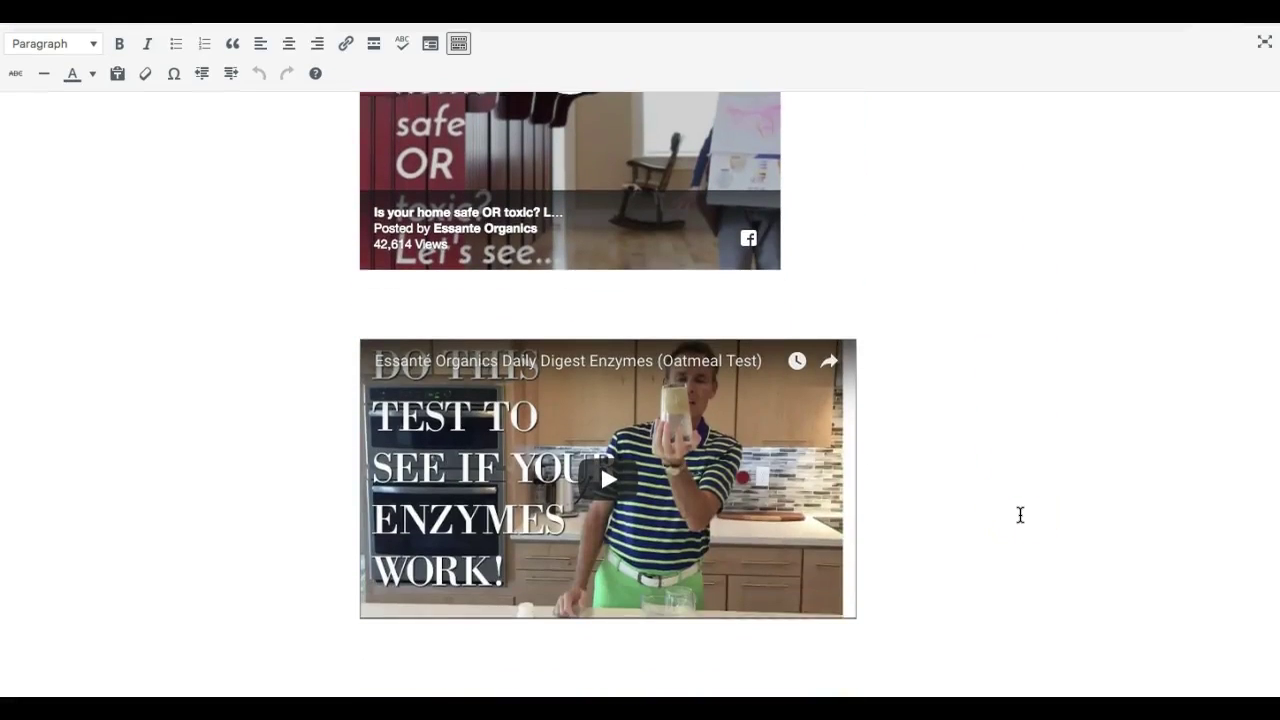
Play and pause the embedded Oatmeal Test video, then dismiss its suggested videos overlay
{"action": "left_click", "coordinate": [610, 376]}
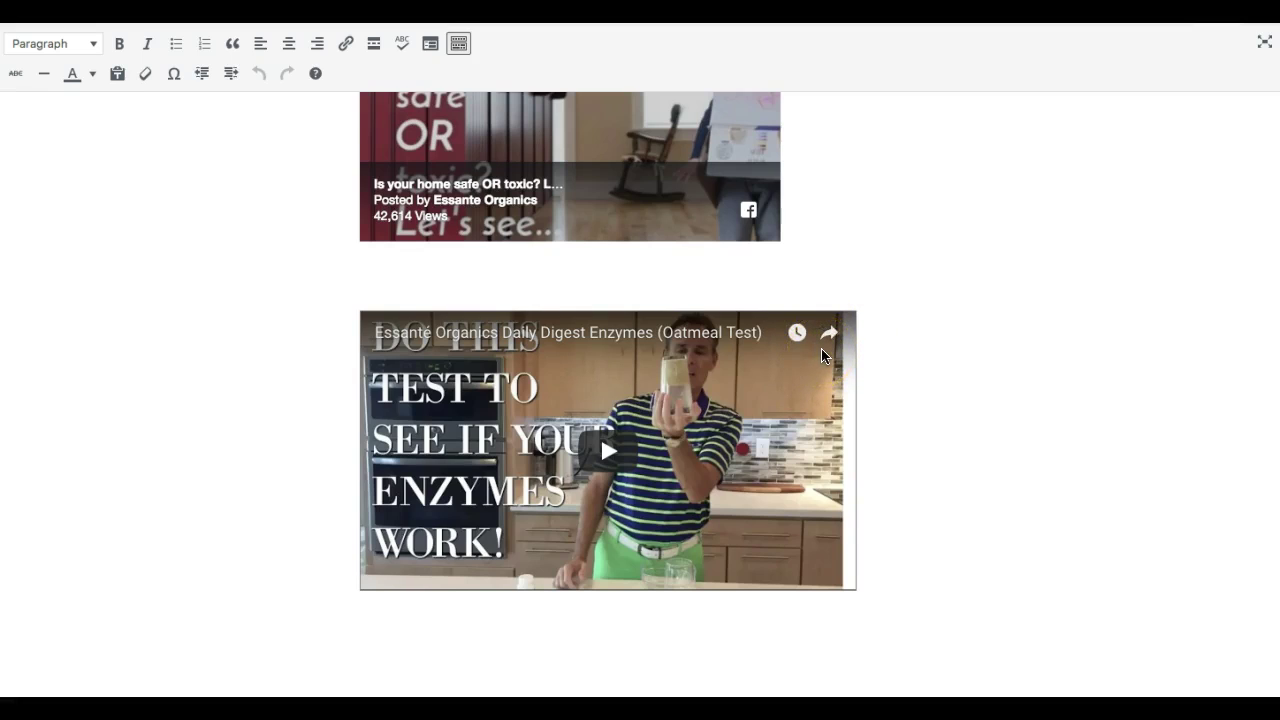
{"action": "left_click", "coordinate": [758, 553]}
{"action": "left_click", "coordinate": [750, 582]}
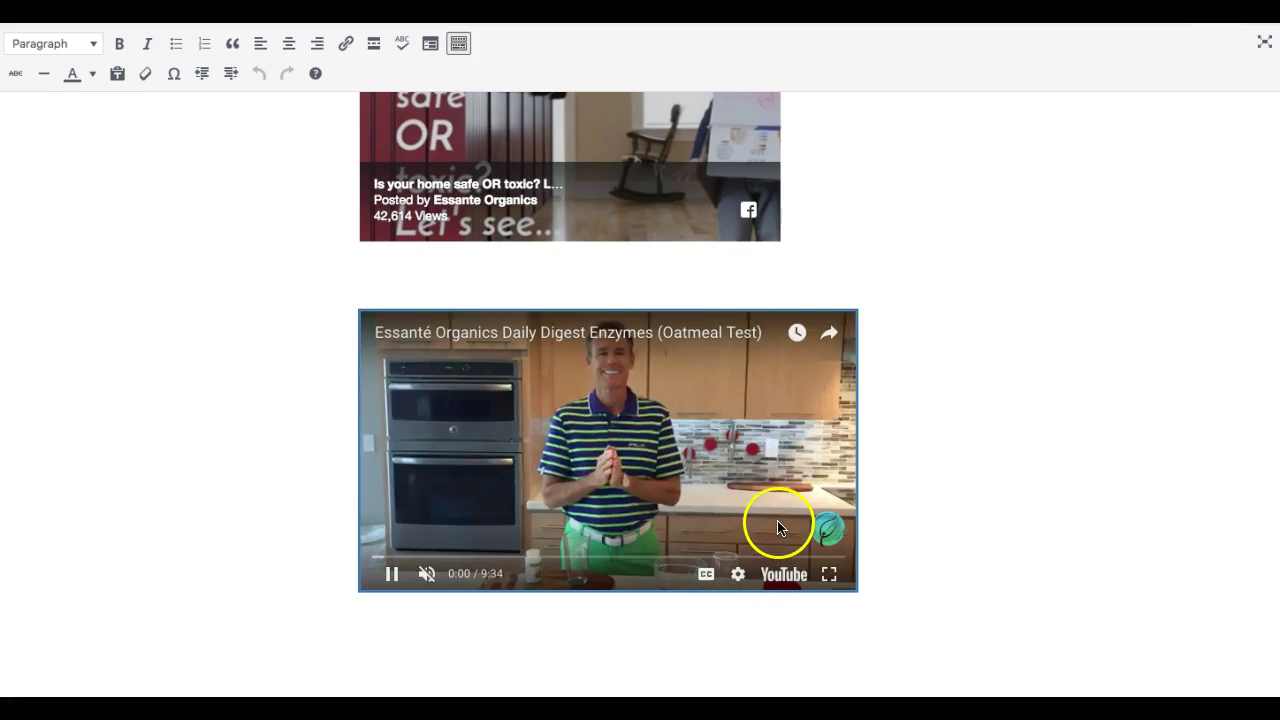
{"action": "left_click", "coordinate": [782, 535]}
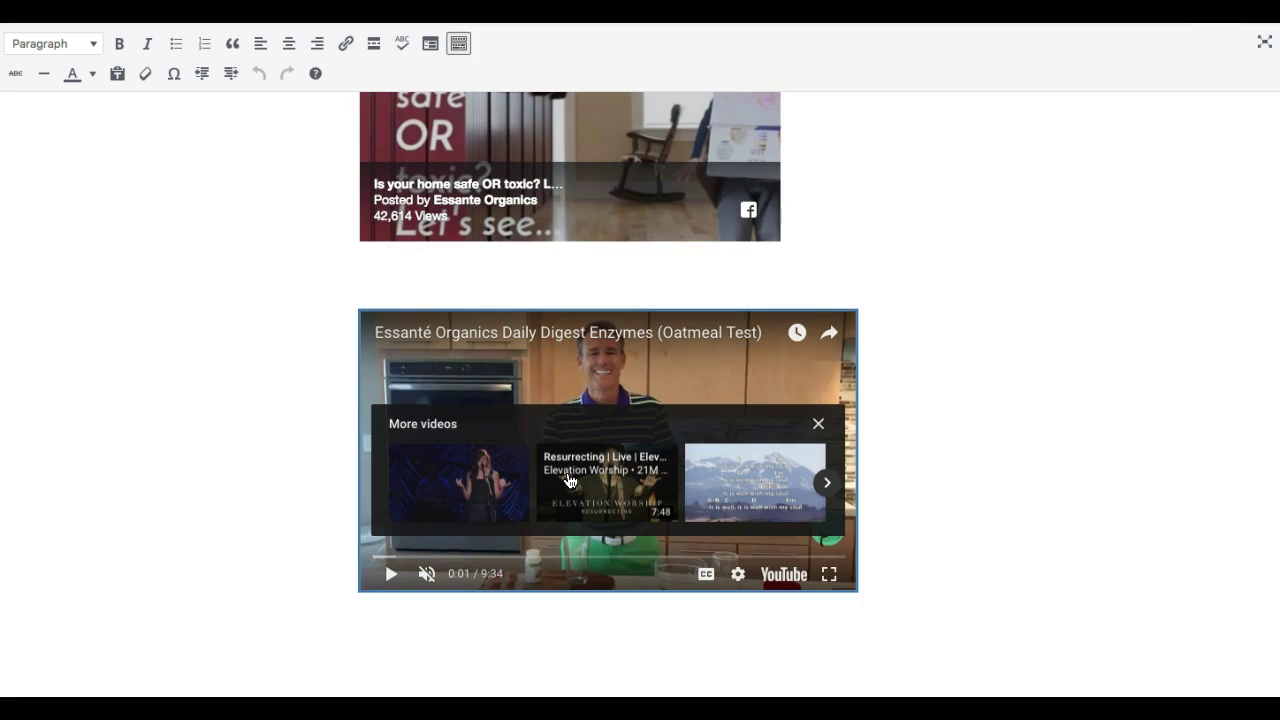
{"action": "left_click", "coordinate": [819, 424]}
Add a blank line directly below the embedded Oatmeal Test video in the post
{"action": "left_click", "coordinate": [910, 414]}
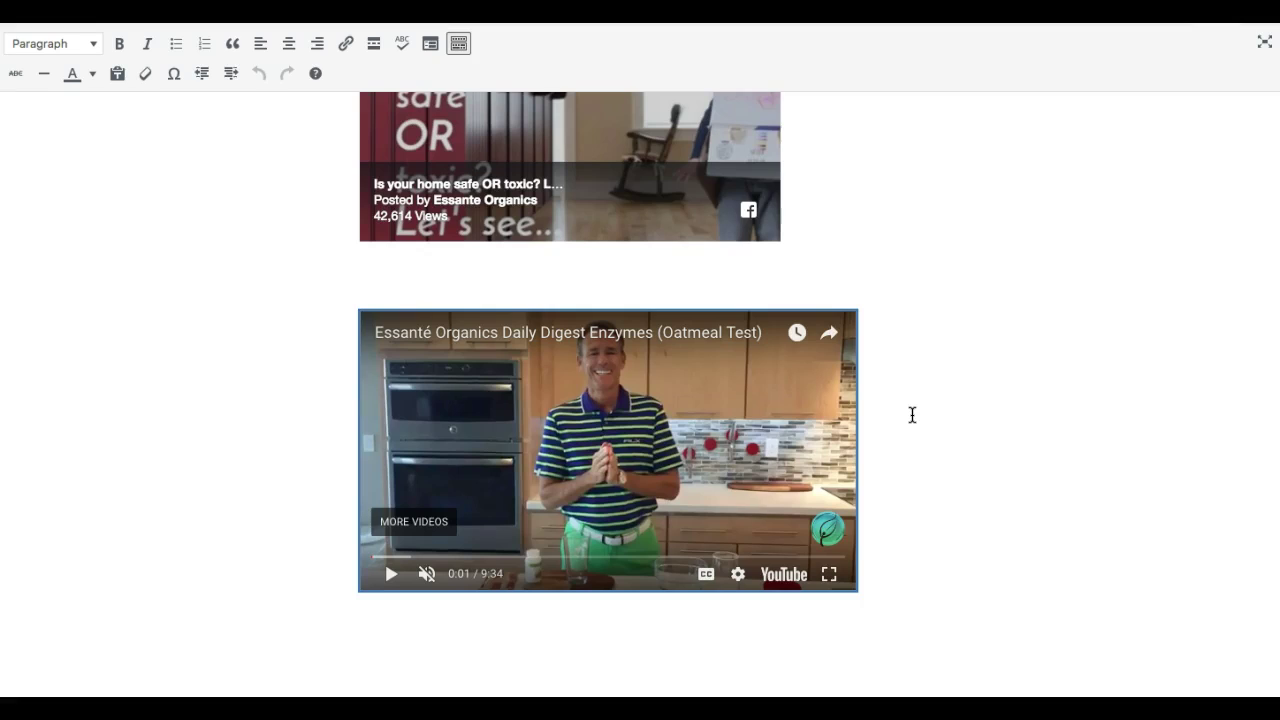
{"action": "left_click", "coordinate": [918, 580]}
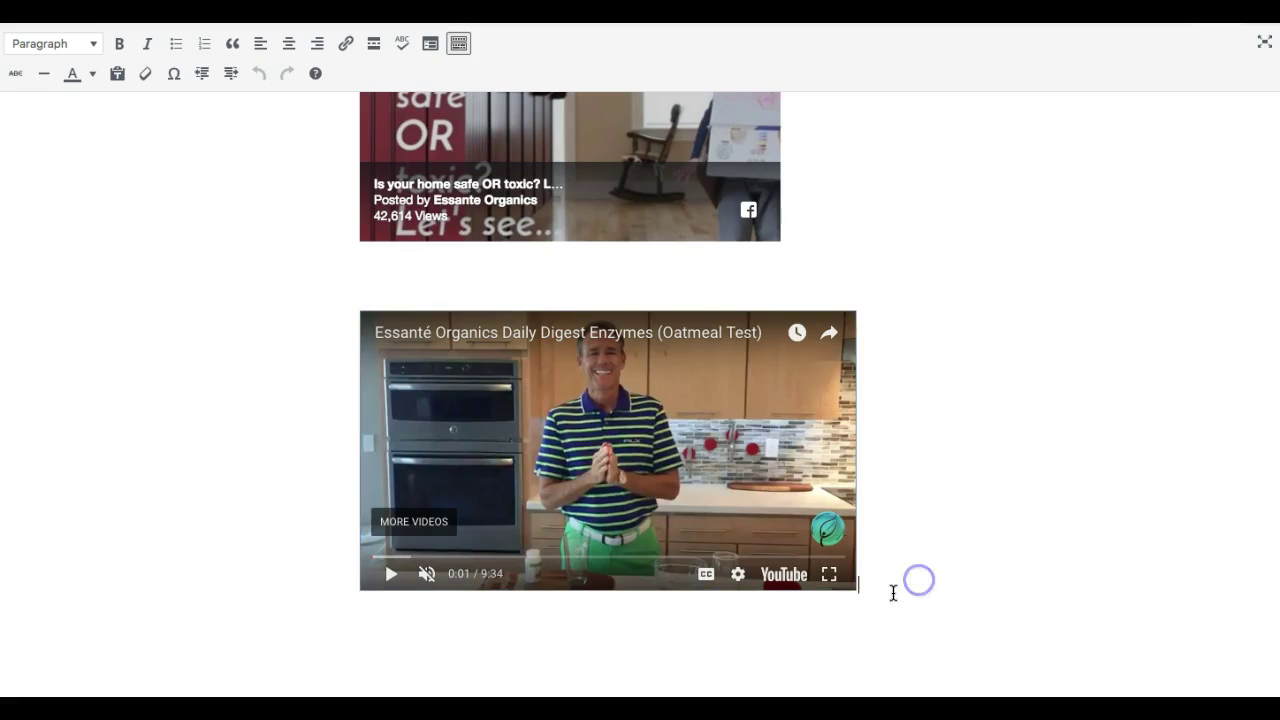
{"action": "key", "text": "Return"}
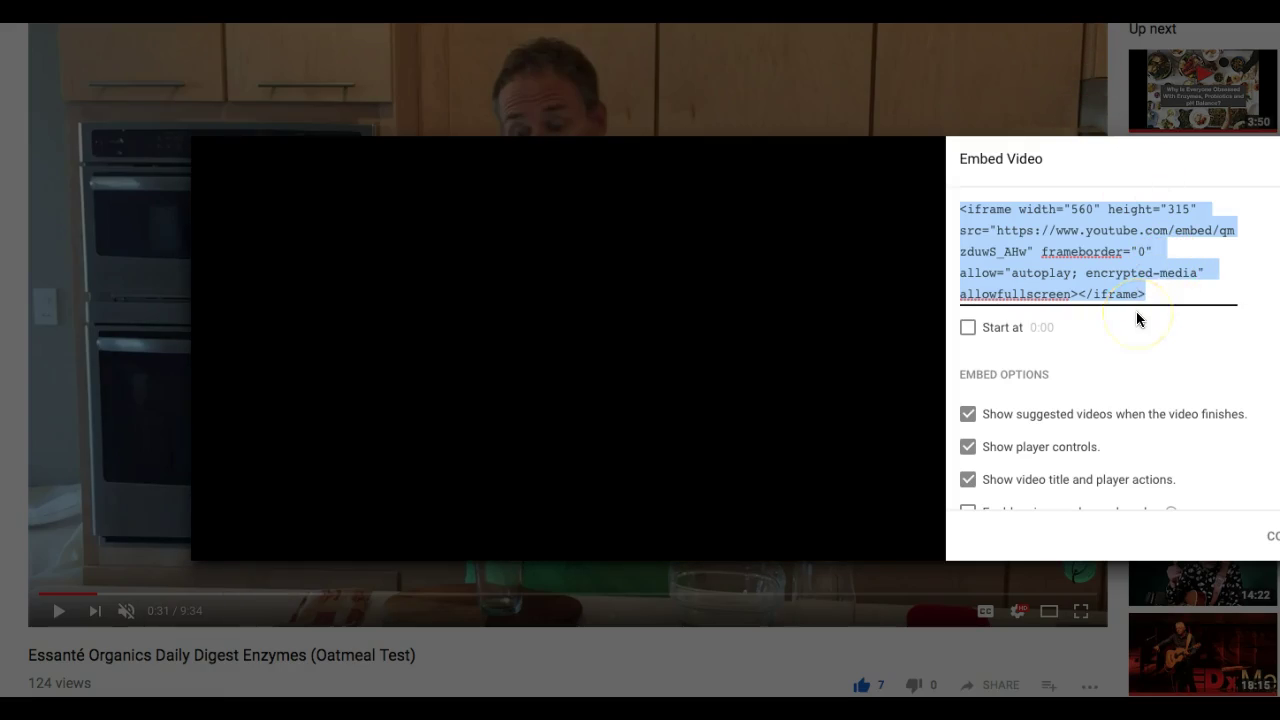
Return to YouTube's embed options and turn off suggested videos, player controls, and video title and player actions
{"action": "scroll", "coordinate": [1065, 380], "scroll_direction": "down", "scroll_amount": 2}
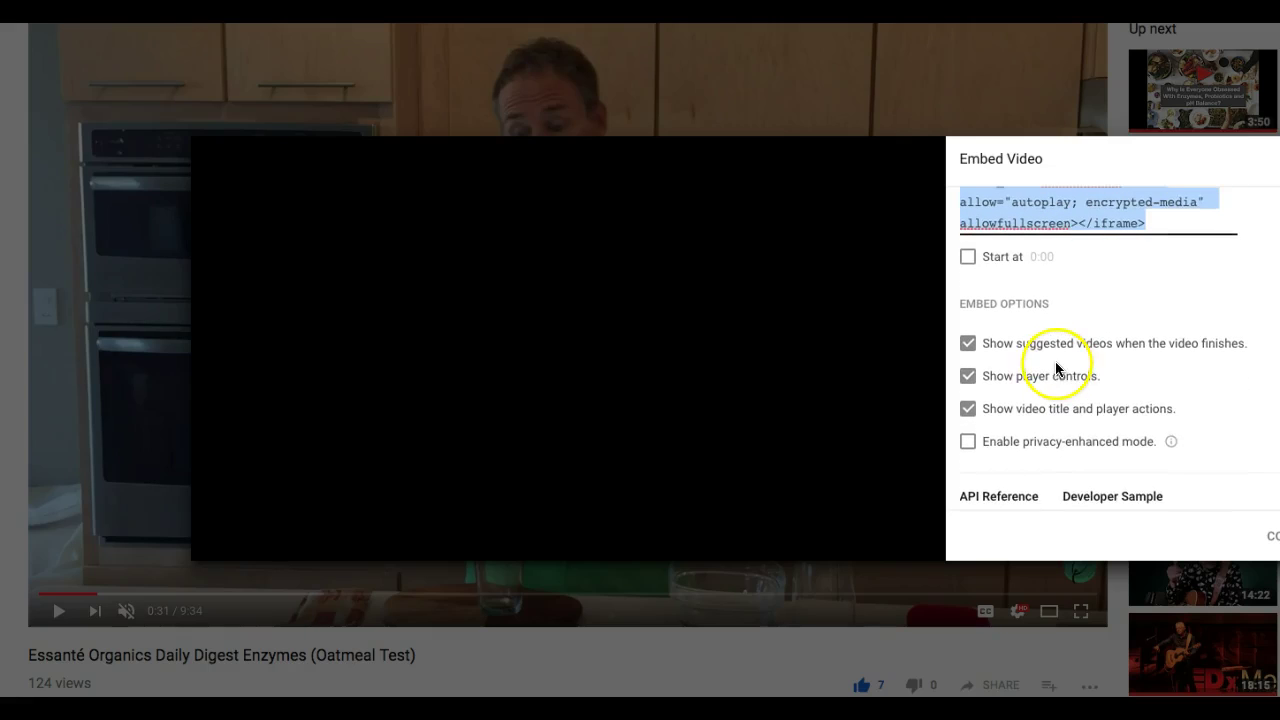
{"action": "left_click", "coordinate": [968, 344]}
{"action": "left_click", "coordinate": [969, 375]}
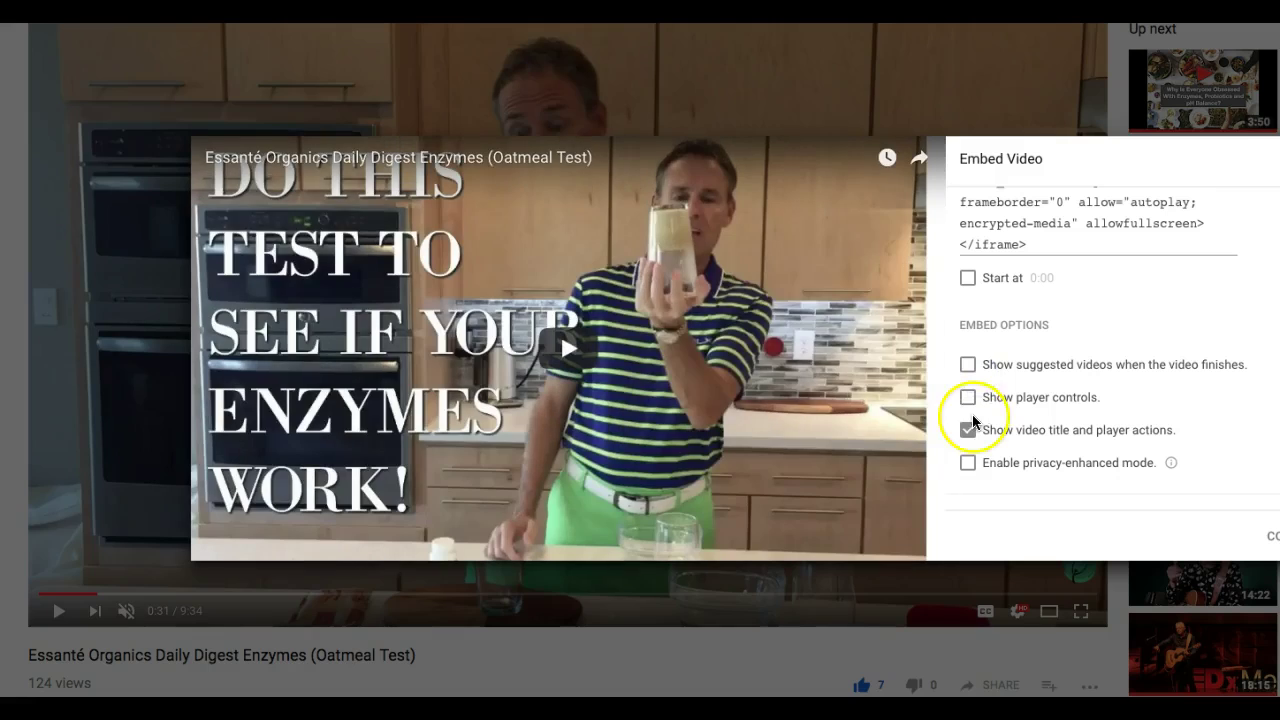
{"action": "left_click", "coordinate": [968, 430]}
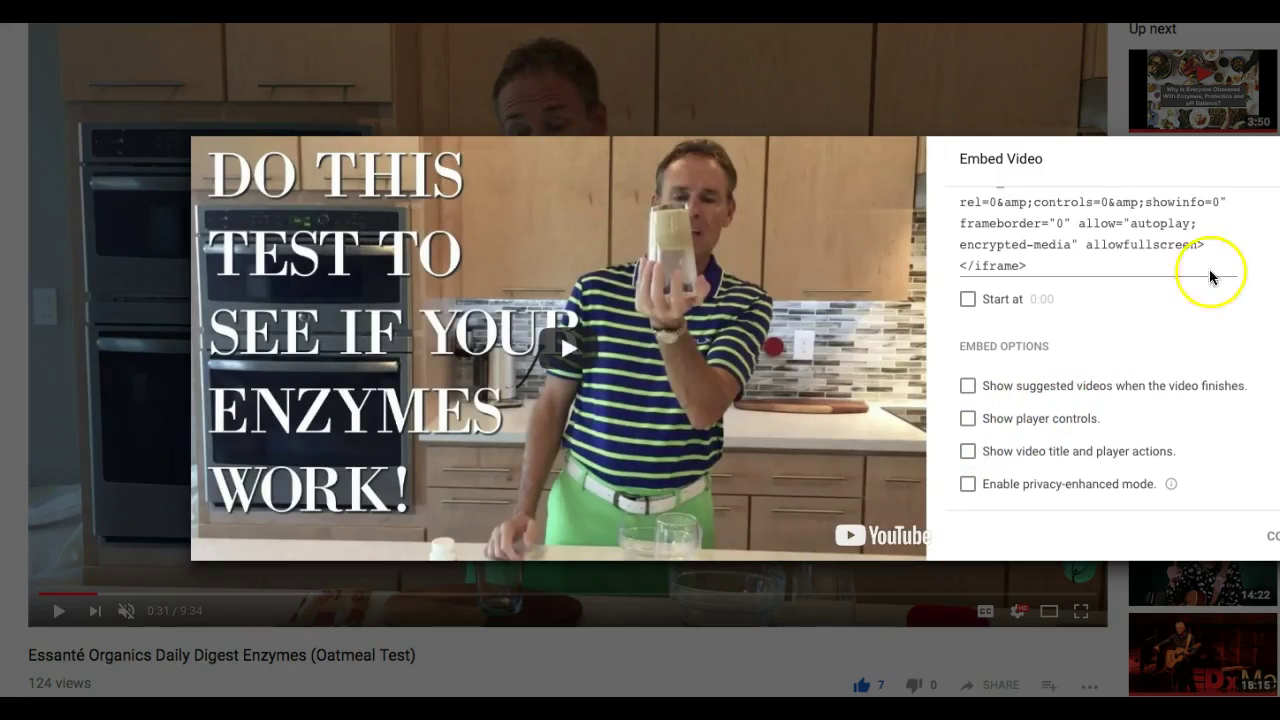
Copy the updated iframe embed code that hides related videos, controls and title
{"action": "left_click", "coordinate": [1208, 210]}
{"action": "right_click", "coordinate": [1157, 224]}
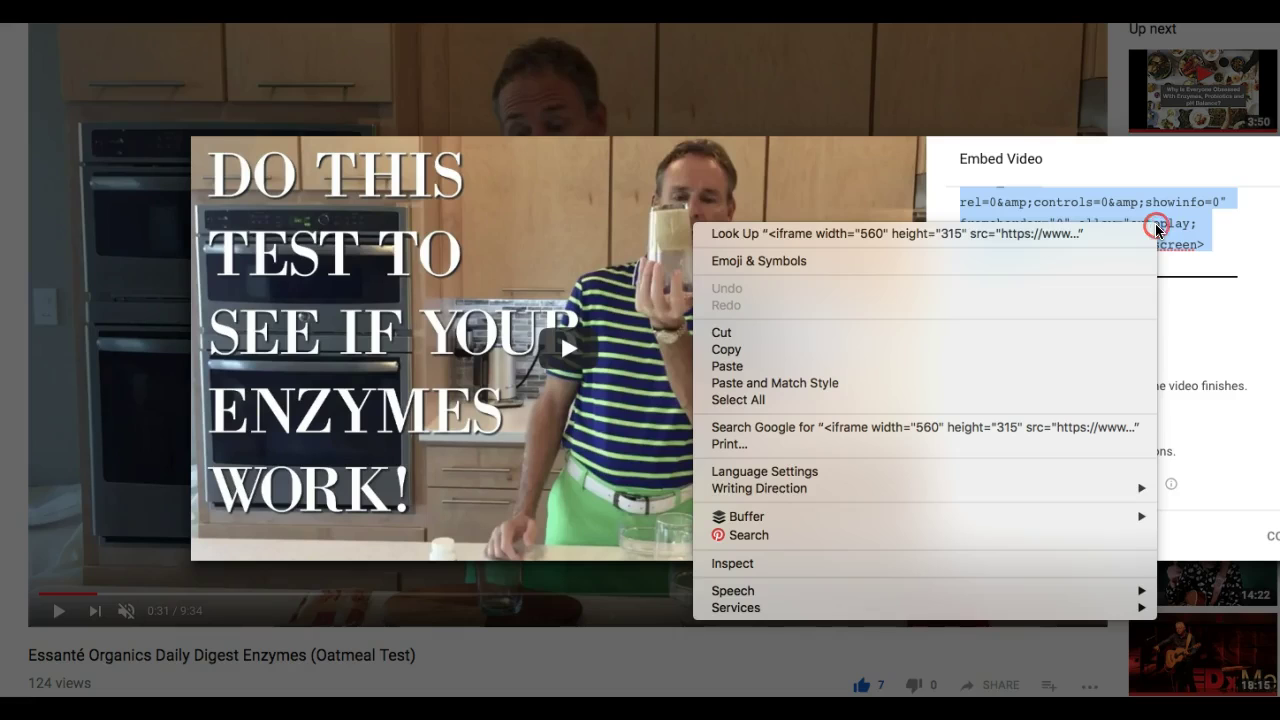
{"action": "left_click", "coordinate": [754, 355]}
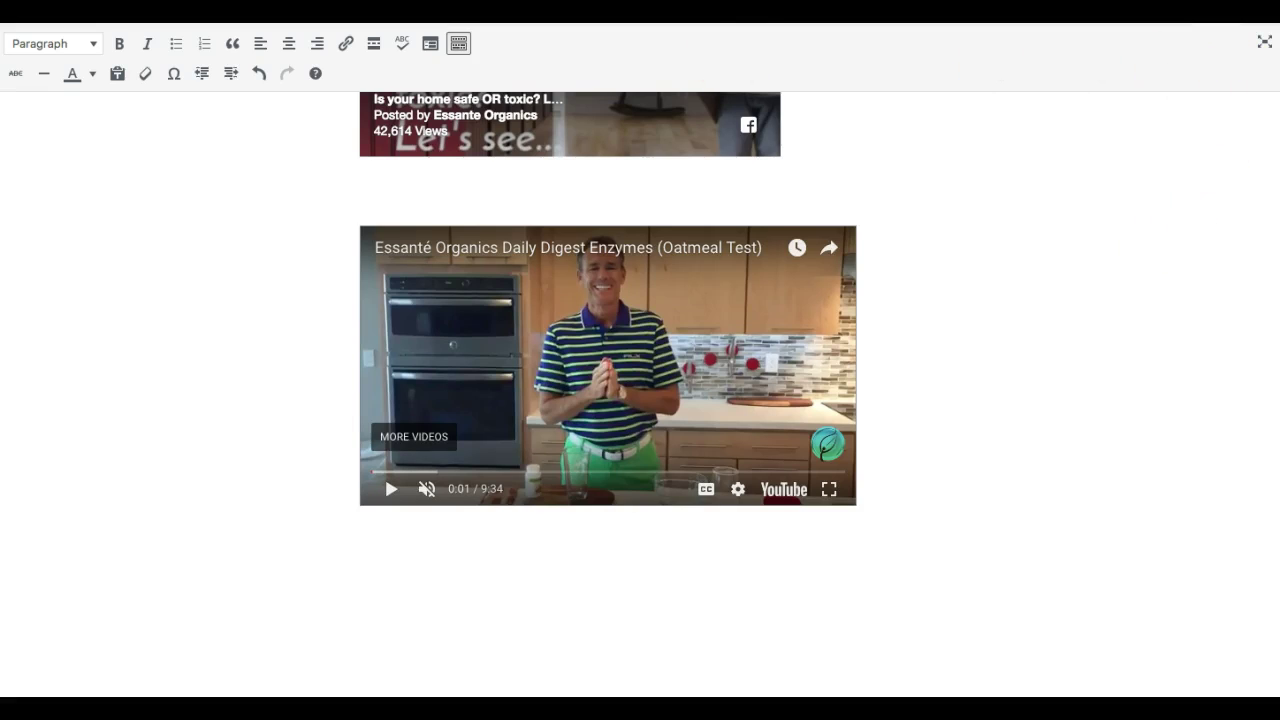
Paste the copied iframe code on a new line below the first YouTube embed in the WordPress post's text source
{"action": "left_click", "coordinate": [1240, 20]}
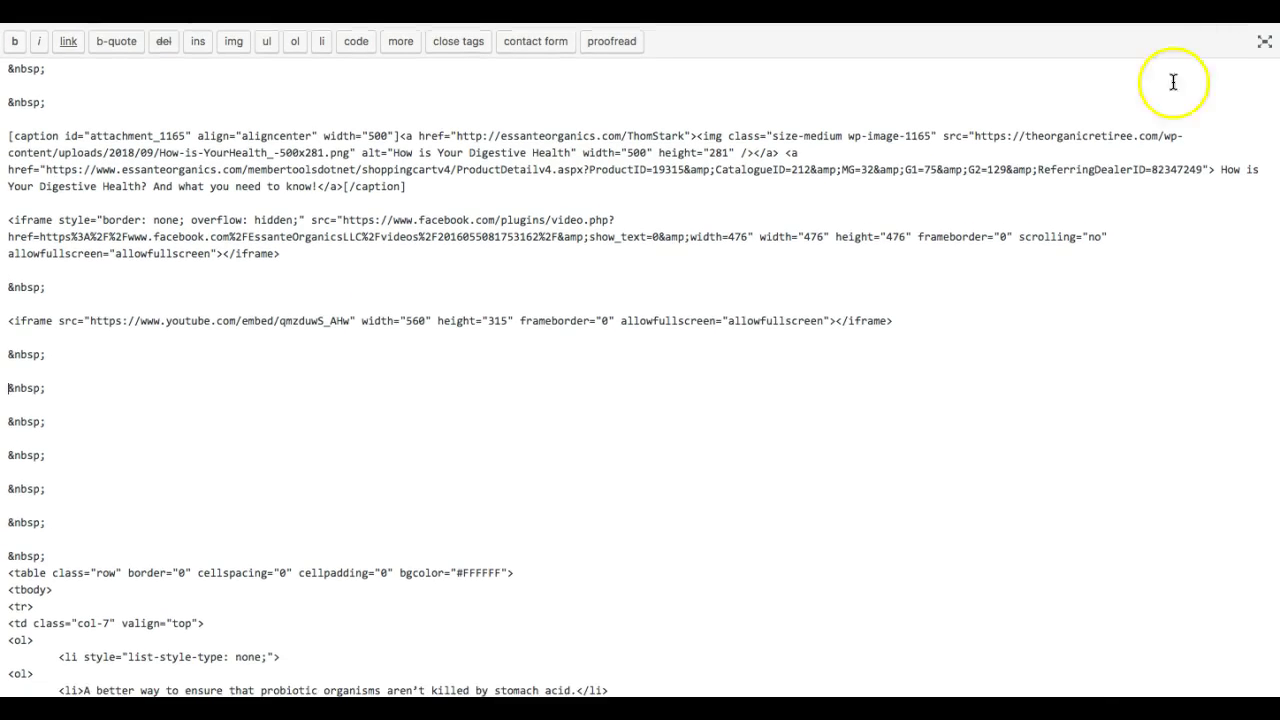
{"action": "left_click", "coordinate": [6, 385]}
{"action": "key", "text": "Return"}
{"action": "key", "text": "Return"}
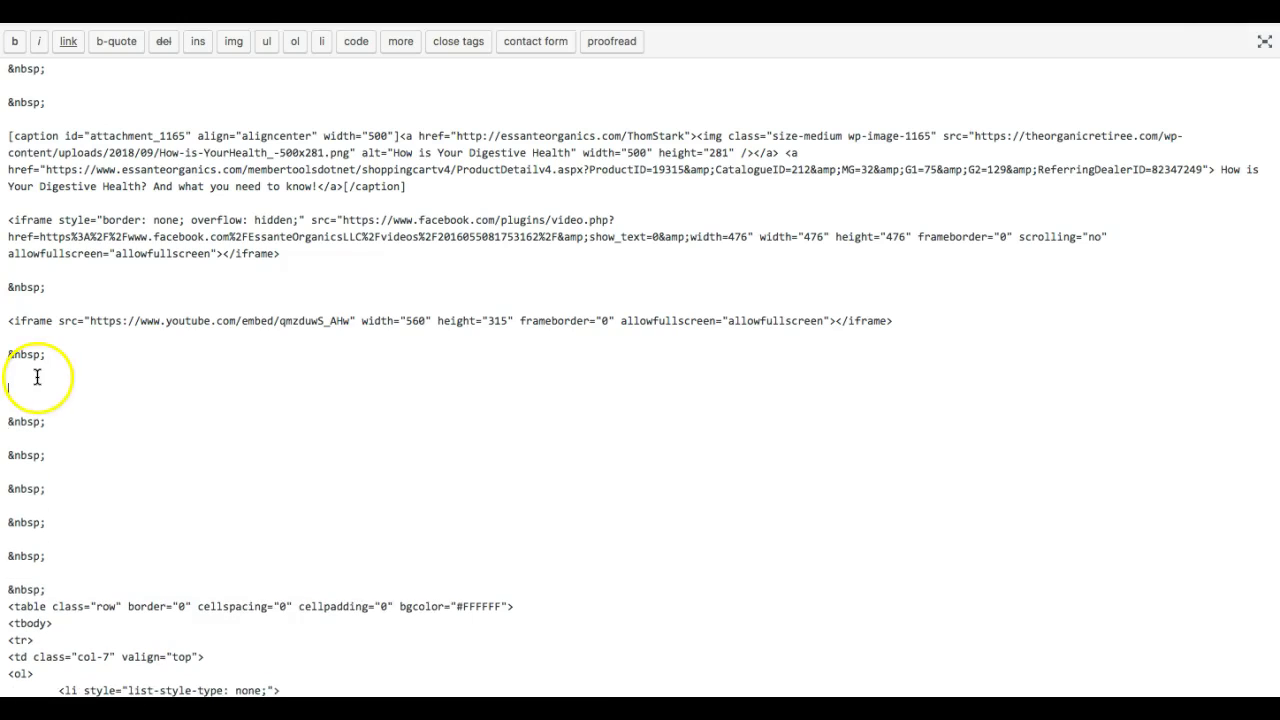
{"action": "right_click", "coordinate": [28, 390]}
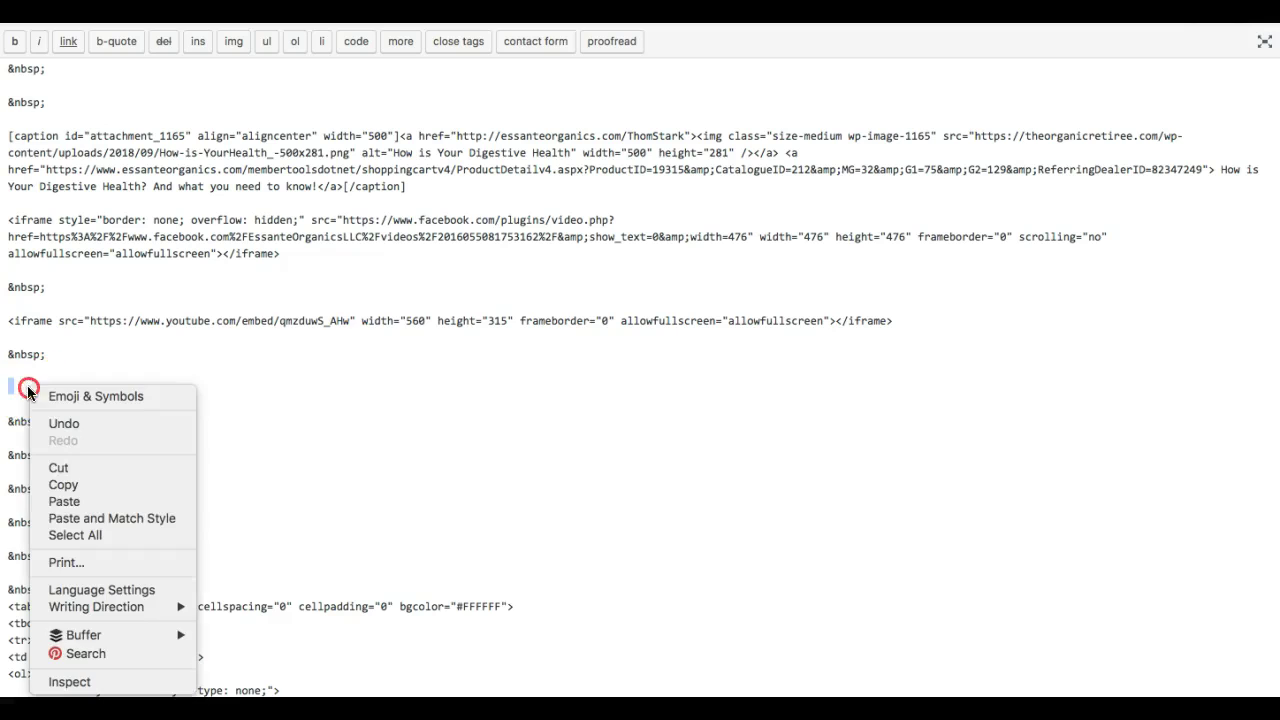
{"action": "left_click", "coordinate": [76, 501]}
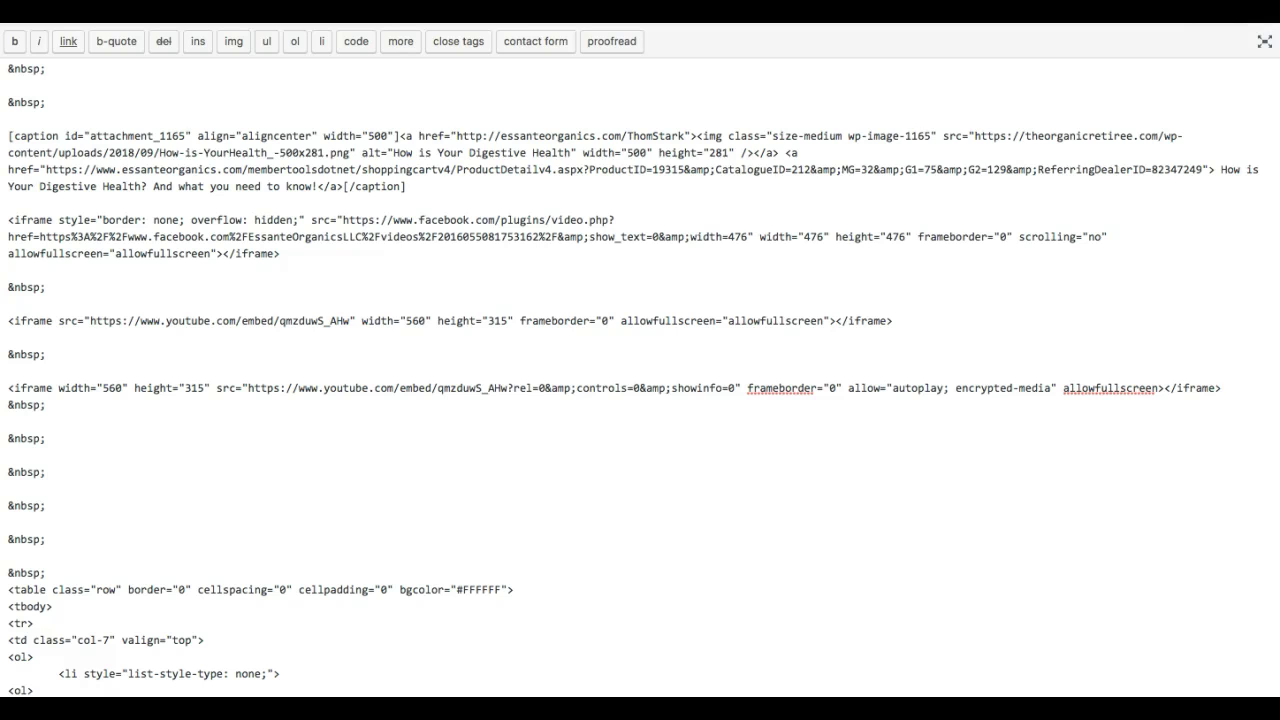
Switch the WordPress post editor from the text source to the visual view
{"action": "scroll", "coordinate": [640, 400], "scroll_direction": "up", "scroll_amount": 3}
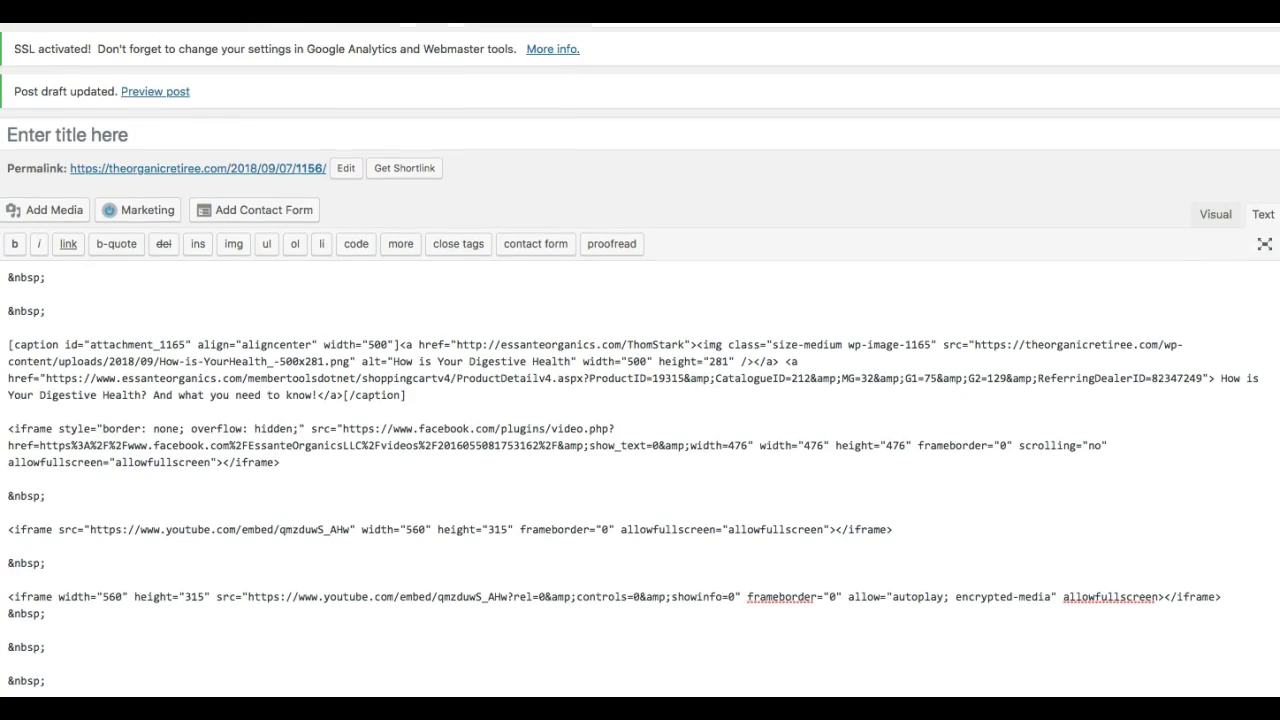
{"action": "left_click", "coordinate": [1214, 218]}
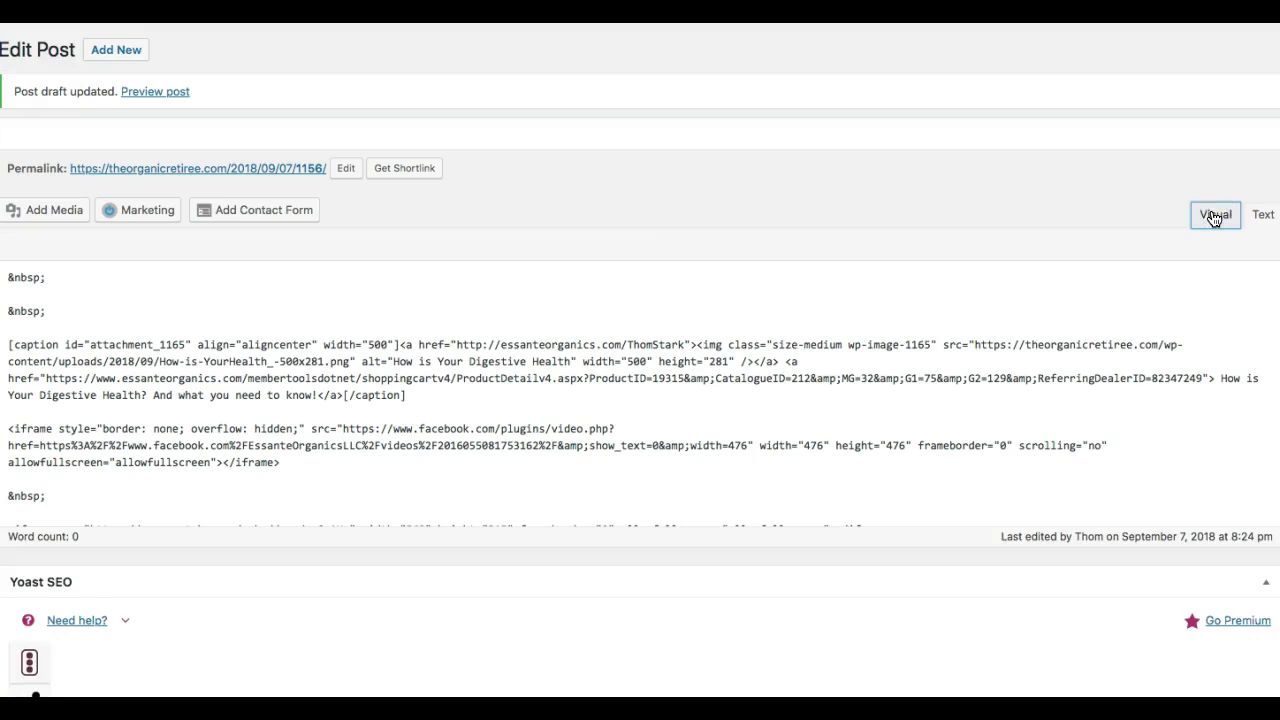
{"action": "scroll", "coordinate": [1036, 230], "scroll_direction": "down", "scroll_amount": 2}
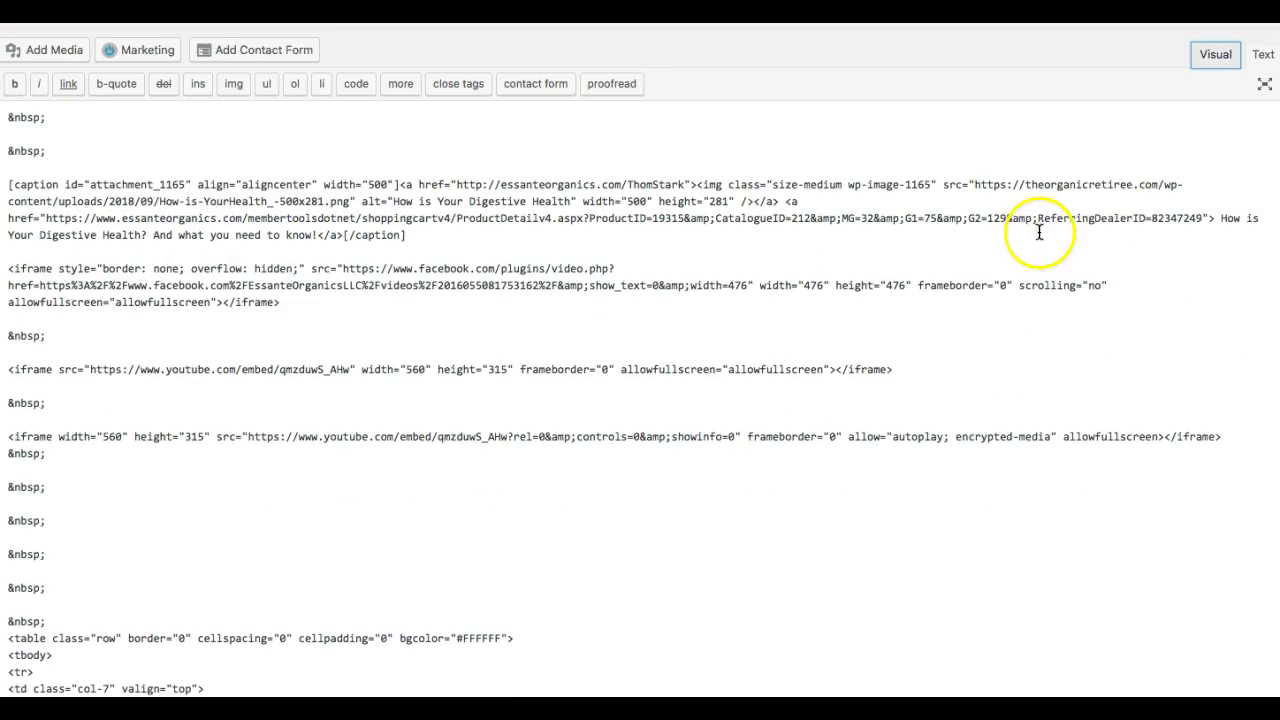
{"action": "left_click", "coordinate": [1215, 101]}
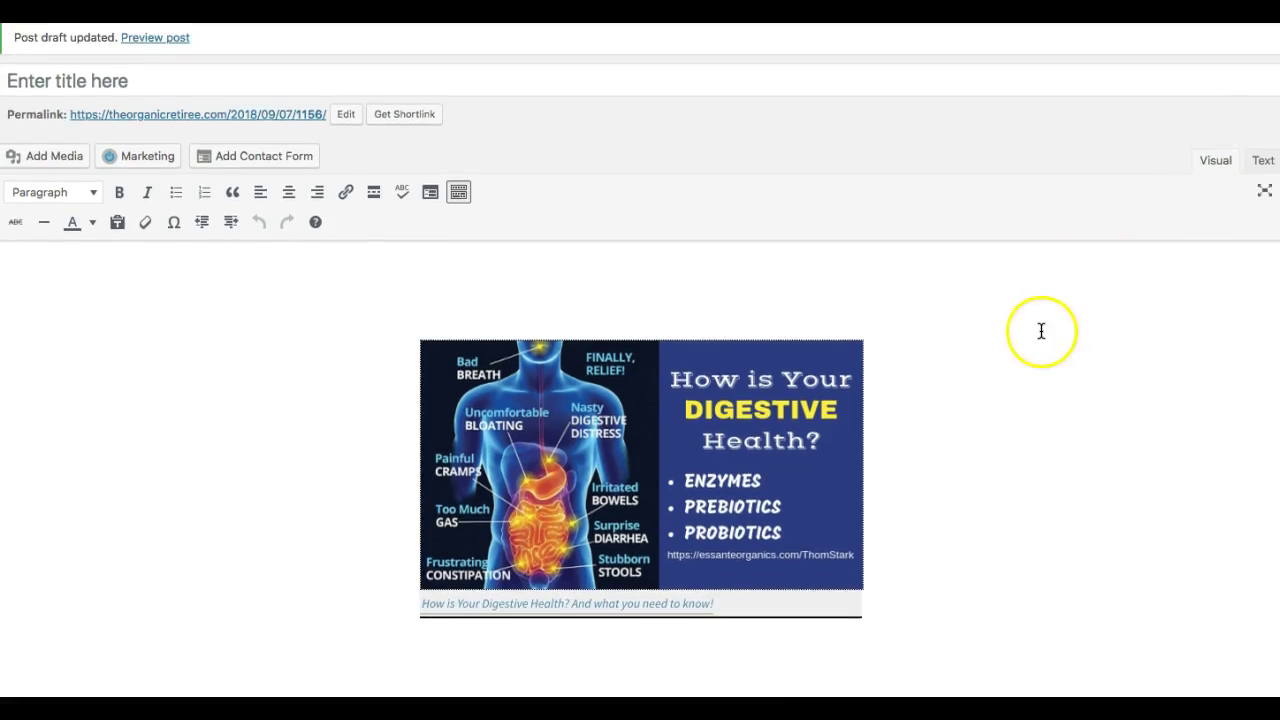
Compare the two embedded Oatmeal Test videos in the post, and play and pause the lower one that has no title or controls
{"action": "scroll", "coordinate": [1041, 331], "scroll_direction": "down", "scroll_amount": 10}
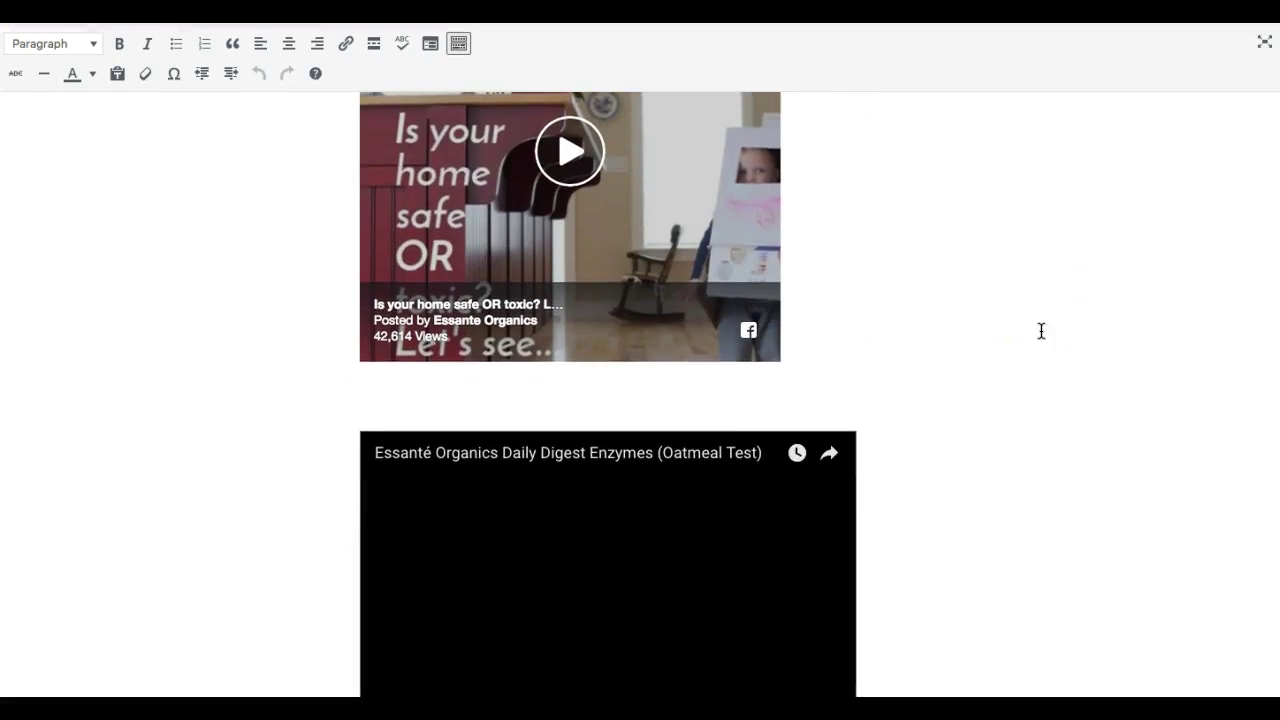
{"action": "scroll", "coordinate": [1041, 331], "scroll_direction": "down", "scroll_amount": 1}
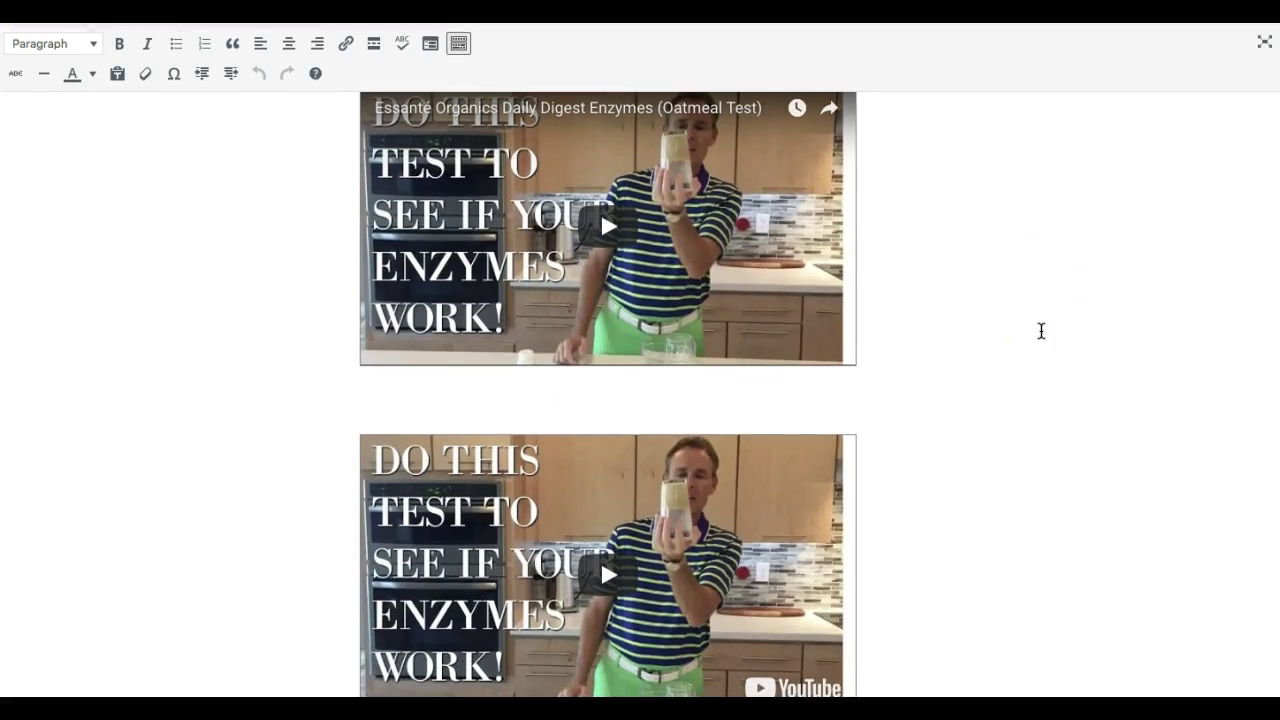
{"action": "left_click_drag", "start_coordinate": [1016, 303], "coordinate": [1010, 220]}
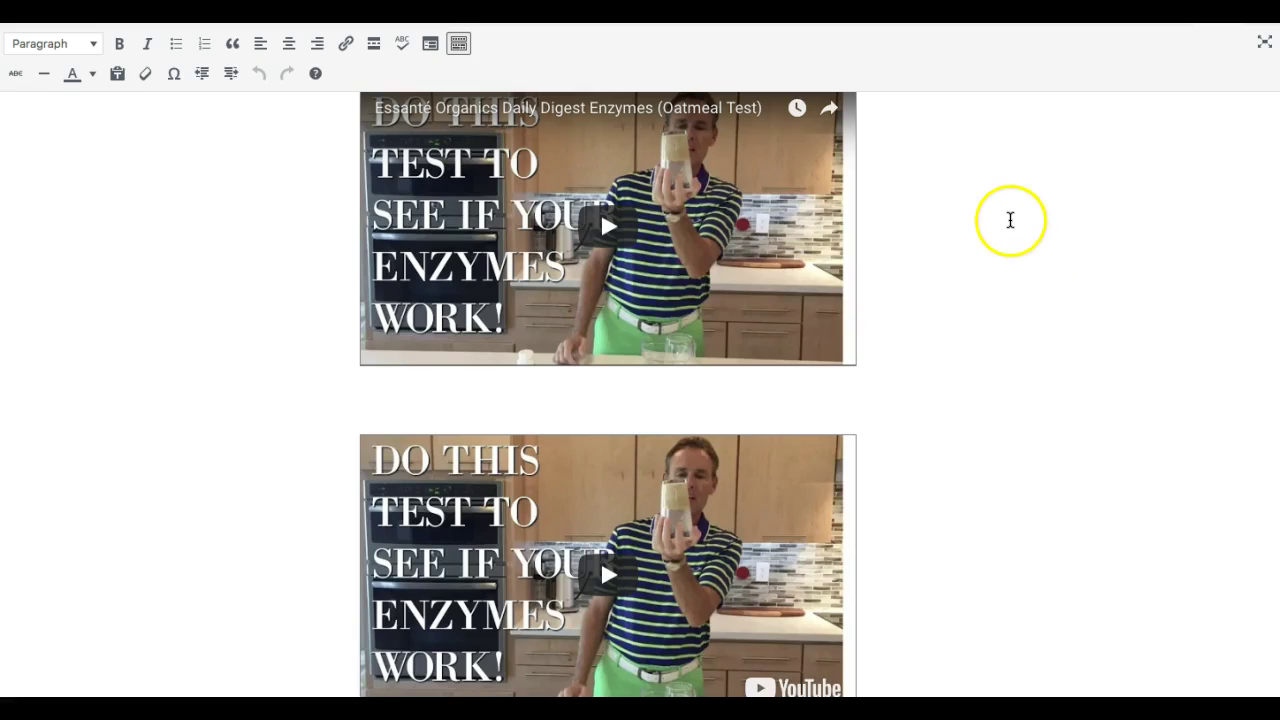
{"action": "scroll", "coordinate": [1011, 283], "scroll_direction": "down", "scroll_amount": 2}
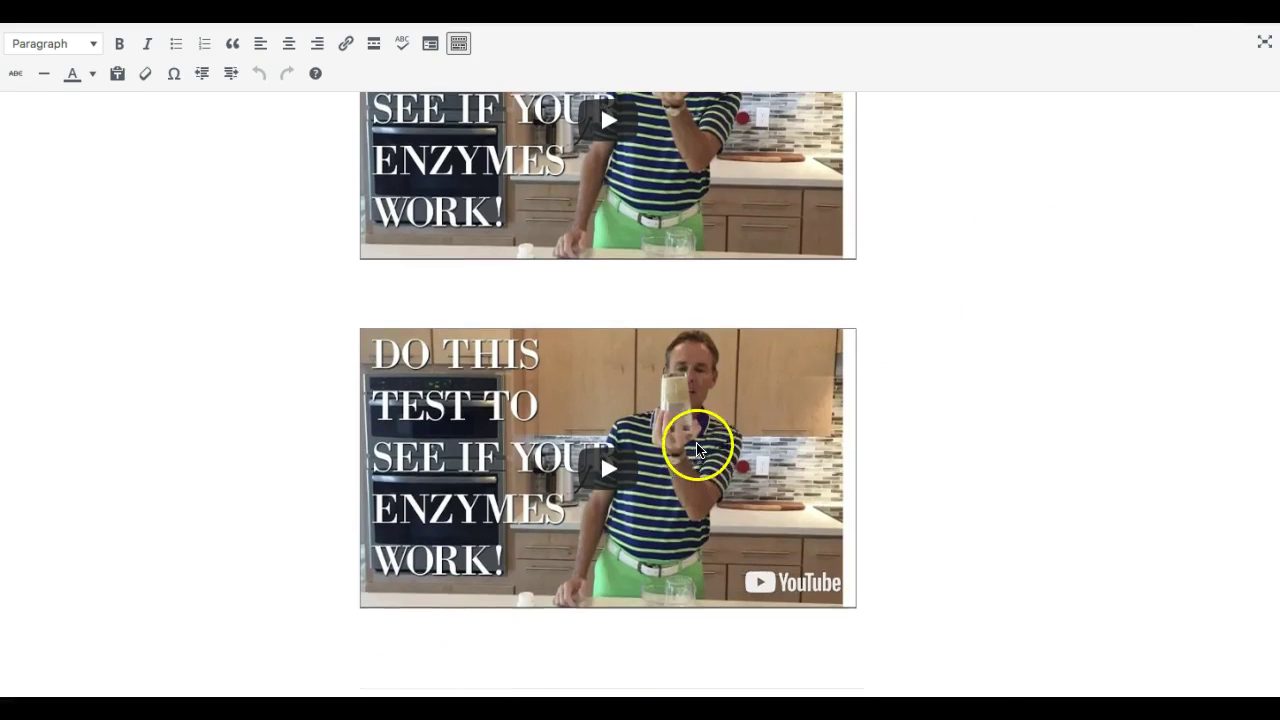
{"action": "scroll", "coordinate": [777, 371], "scroll_direction": "up", "scroll_amount": 3}
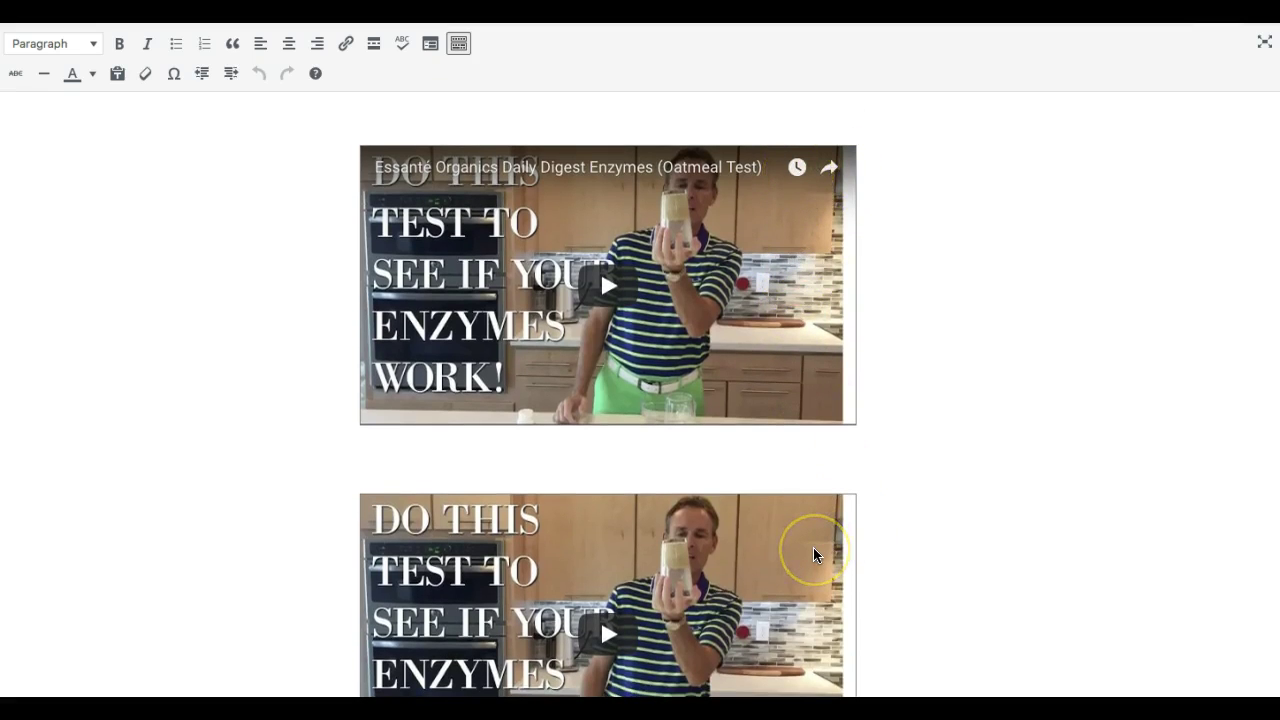
{"action": "scroll", "coordinate": [814, 552], "scroll_direction": "down", "scroll_amount": 3}
{"action": "left_click", "coordinate": [725, 516]}
{"action": "left_click", "coordinate": [709, 516]}
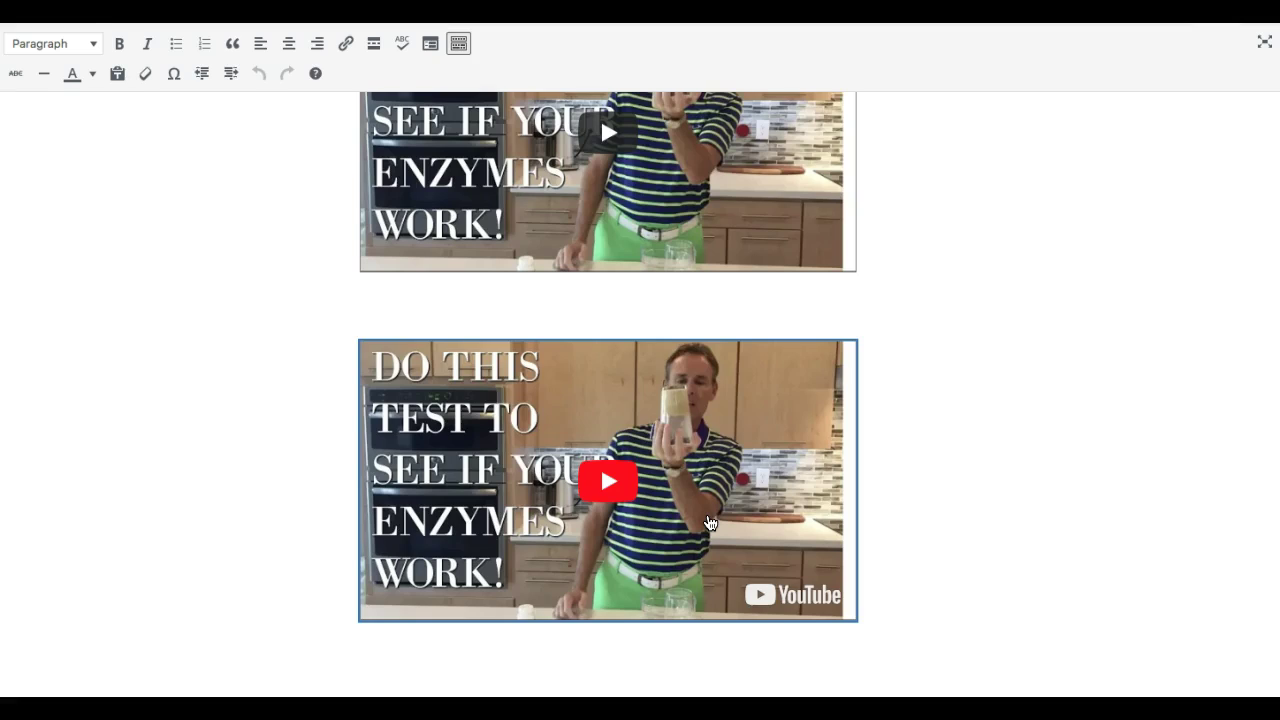
{"action": "left_click", "coordinate": [709, 522]}
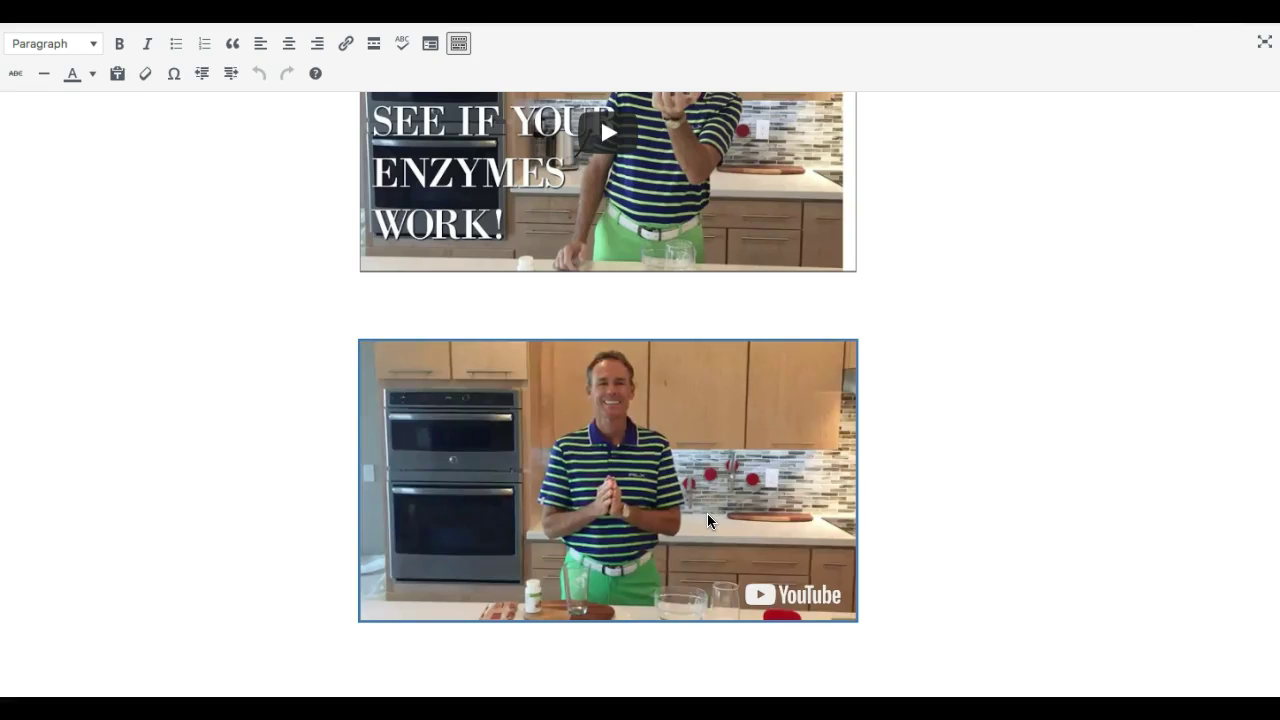
{"action": "left_click", "coordinate": [709, 519]}
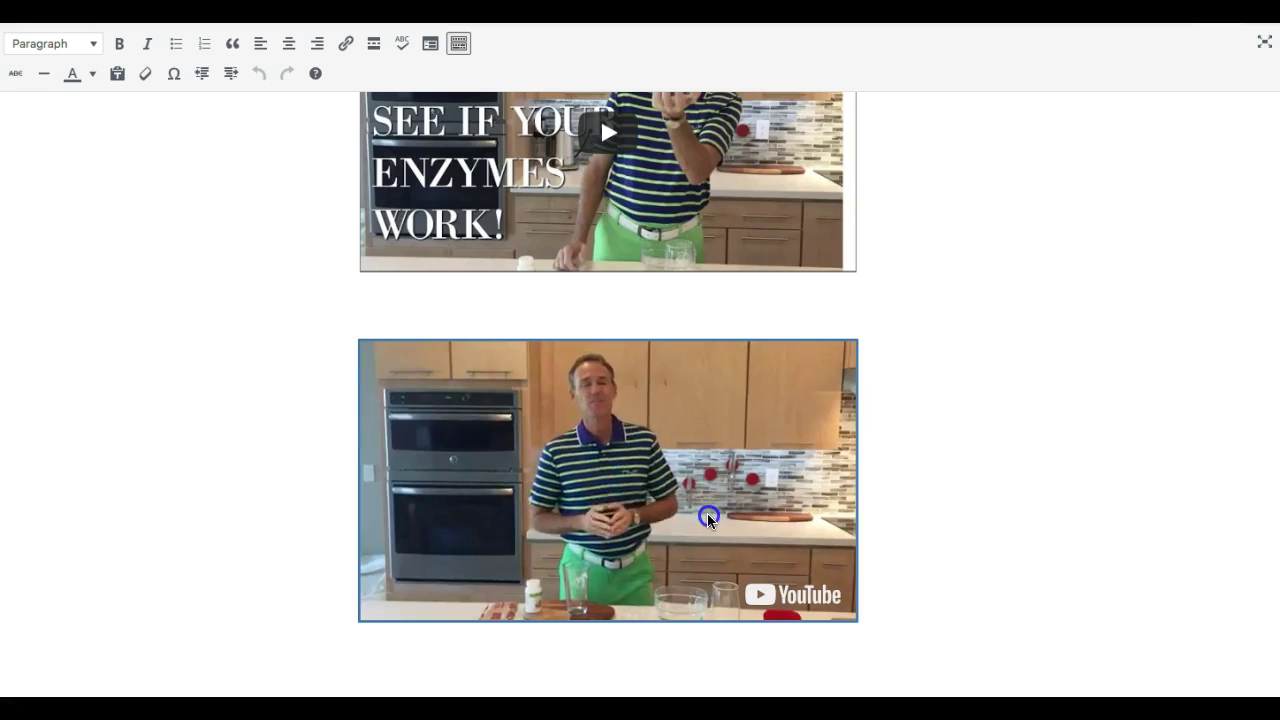